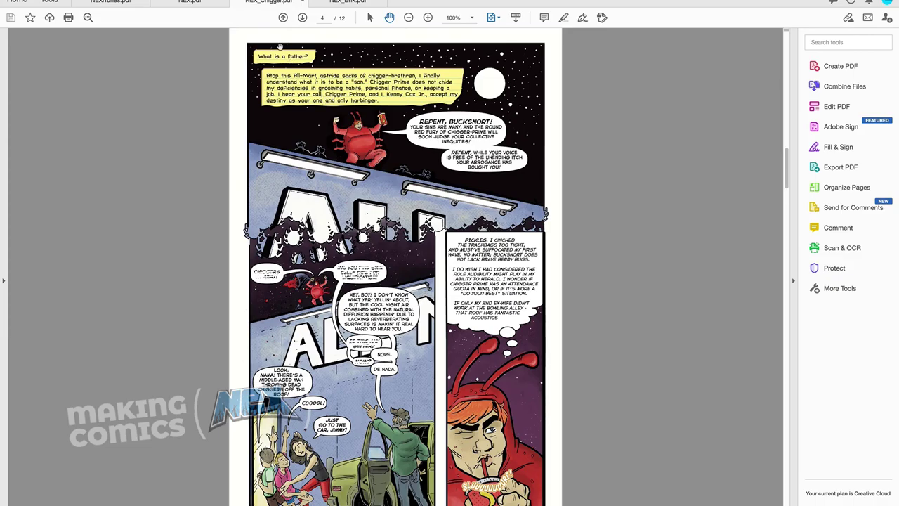
Go back to page 2 of NEX_Chigger.pdf, the group title page
{"action": "left_click", "coordinate": [282, 19]}
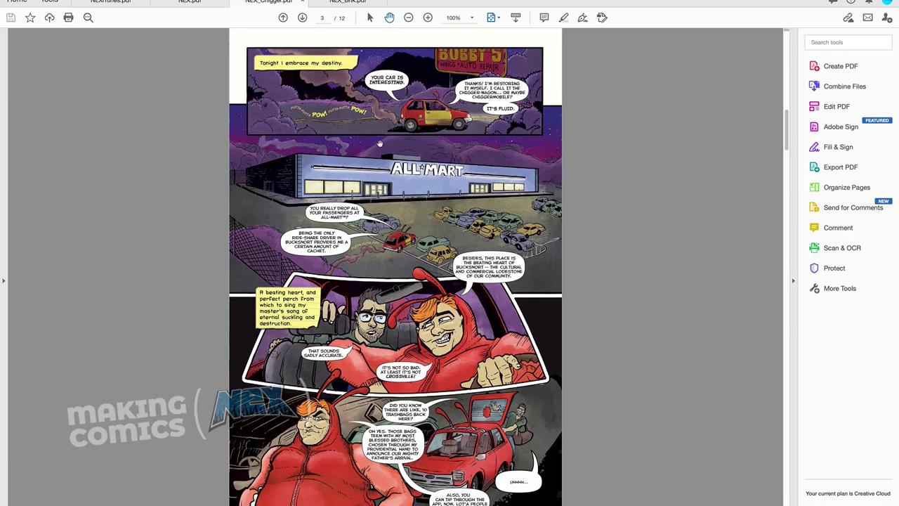
{"action": "left_click", "coordinate": [283, 18]}
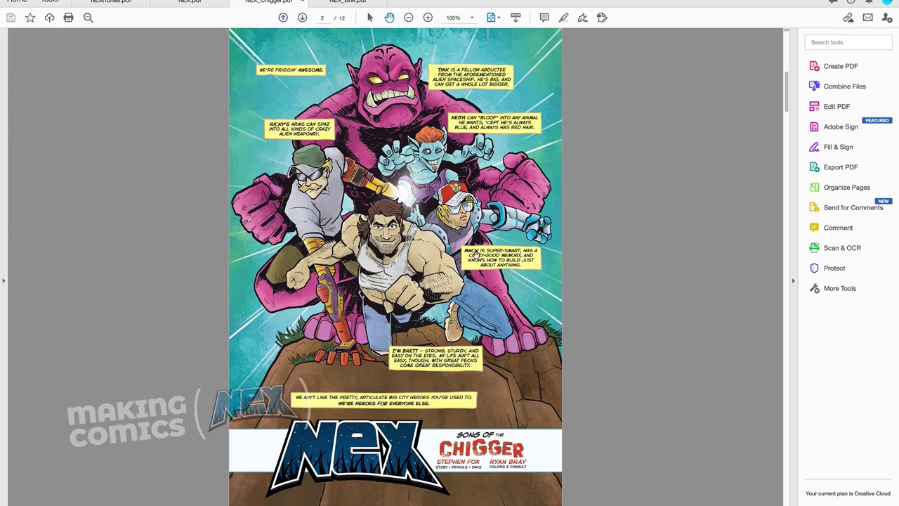
Switch to Photoshop and make Layer 1, EFFECTS, highlights, Layer 3, LINES and RADIAL visible in CHIGGER_2.psd
{"action": "key", "text": "super+Tab"}
{"action": "key", "text": "super+Tab"}
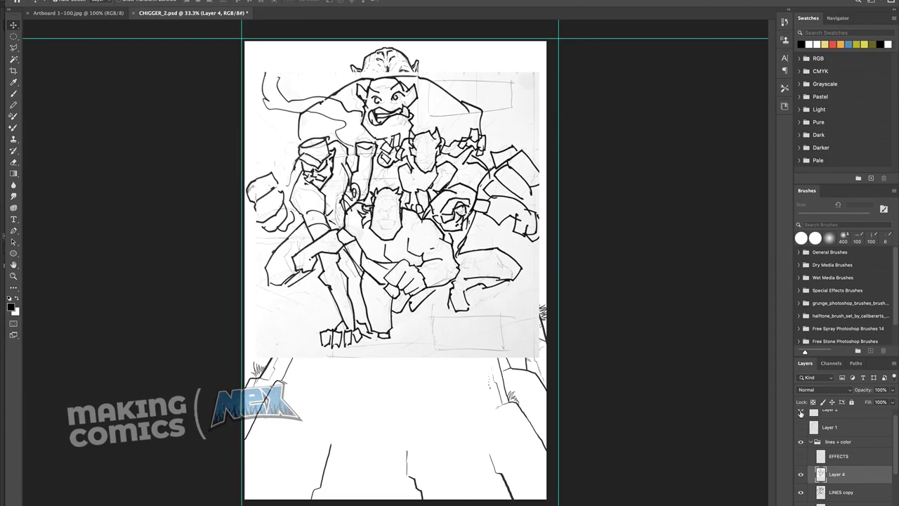
{"action": "left_click", "coordinate": [800, 427]}
{"action": "left_click", "coordinate": [801, 458]}
{"action": "scroll", "coordinate": [801, 464], "scroll_direction": "up", "scroll_amount": 1}
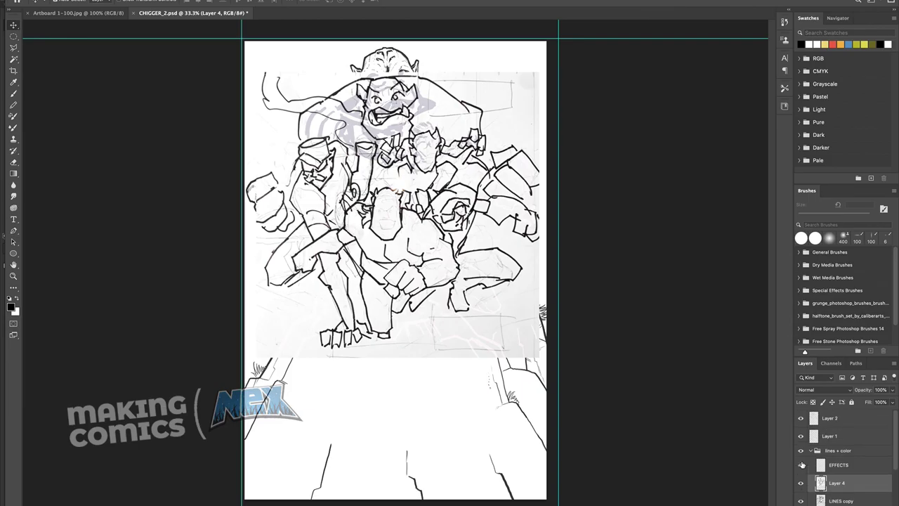
{"action": "scroll", "coordinate": [800, 463], "scroll_direction": "down", "scroll_amount": 5}
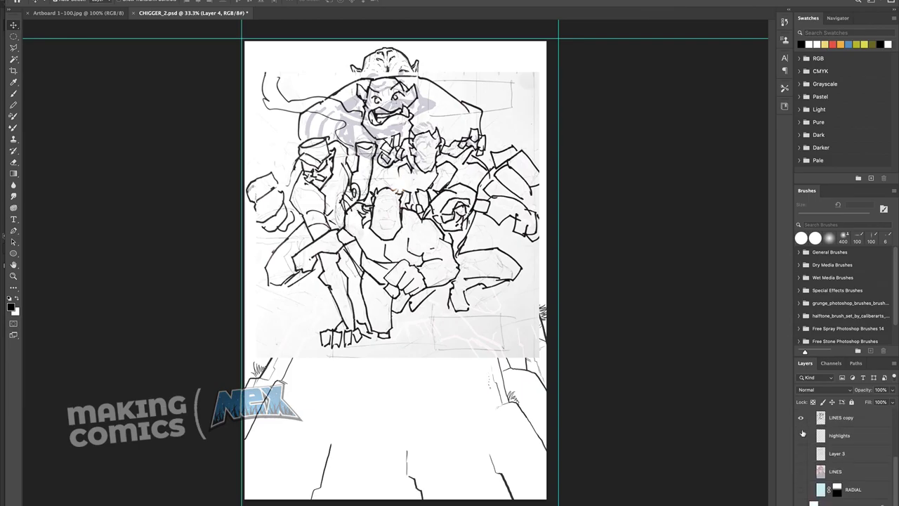
{"action": "left_click_drag", "start_coordinate": [802, 435], "coordinate": [801, 491]}
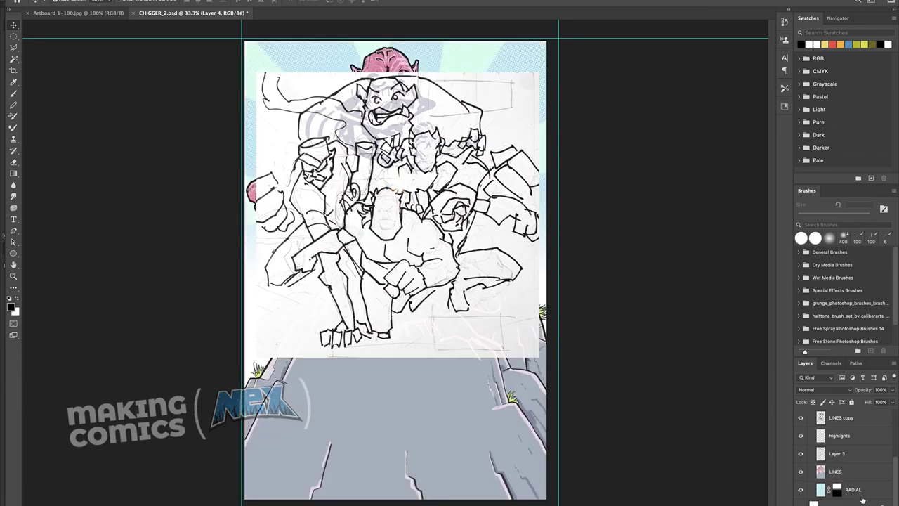
Hide the rough sketch on Layer 4 and magnify the coloured group artwork to 50%
{"action": "scroll", "coordinate": [863, 460], "scroll_direction": "up", "scroll_amount": 3}
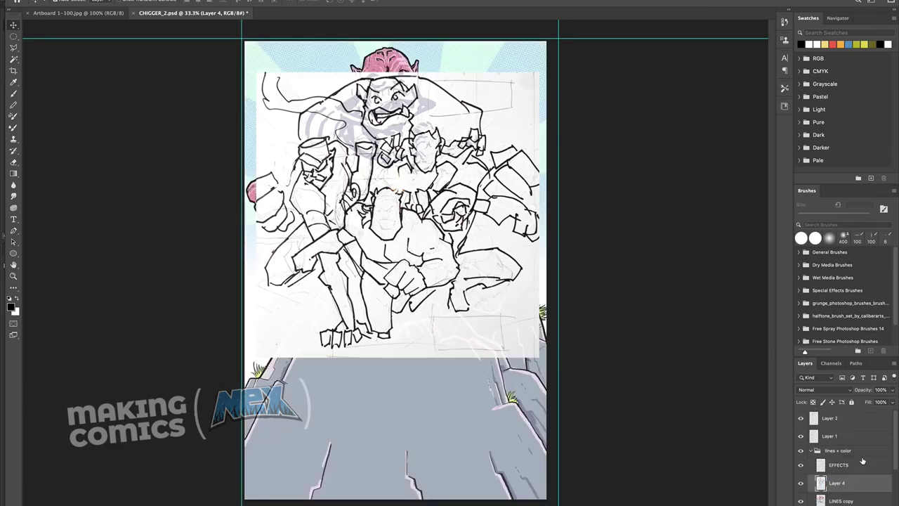
{"action": "left_click", "coordinate": [801, 483]}
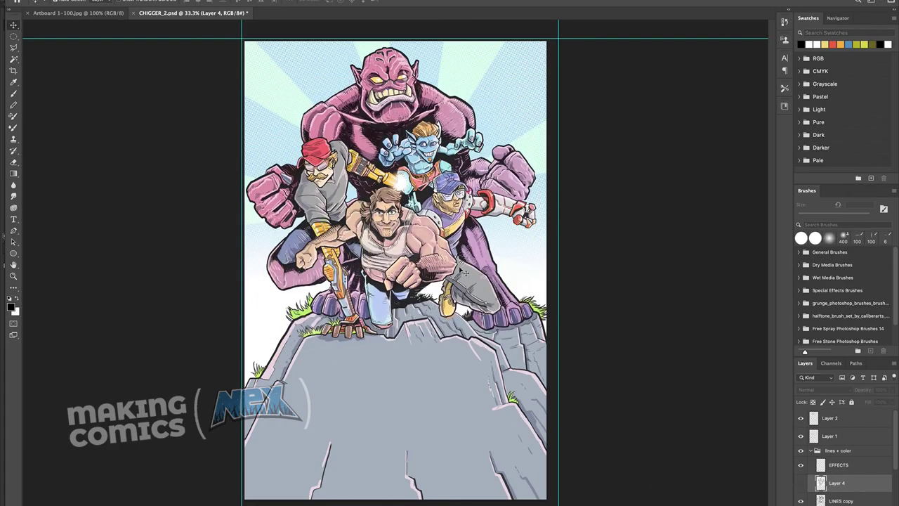
{"action": "left_click", "coordinate": [13, 276]}
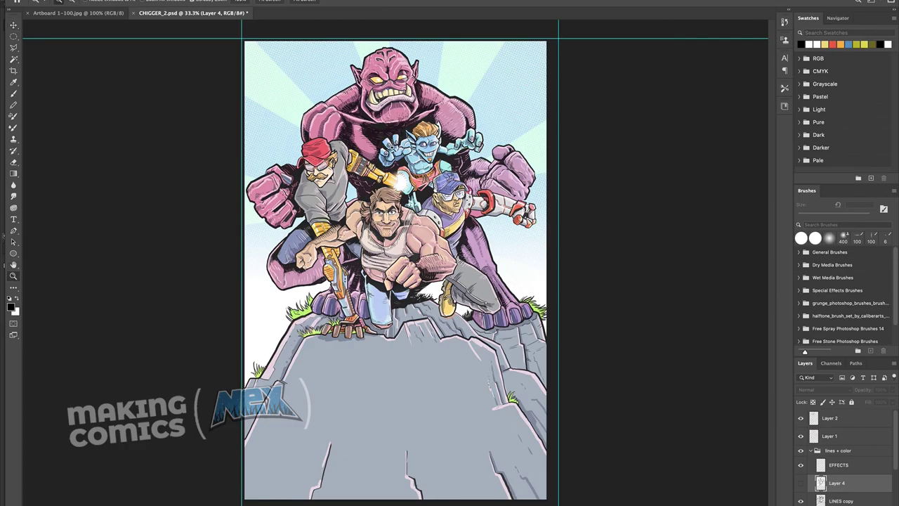
{"action": "left_click", "coordinate": [532, 68]}
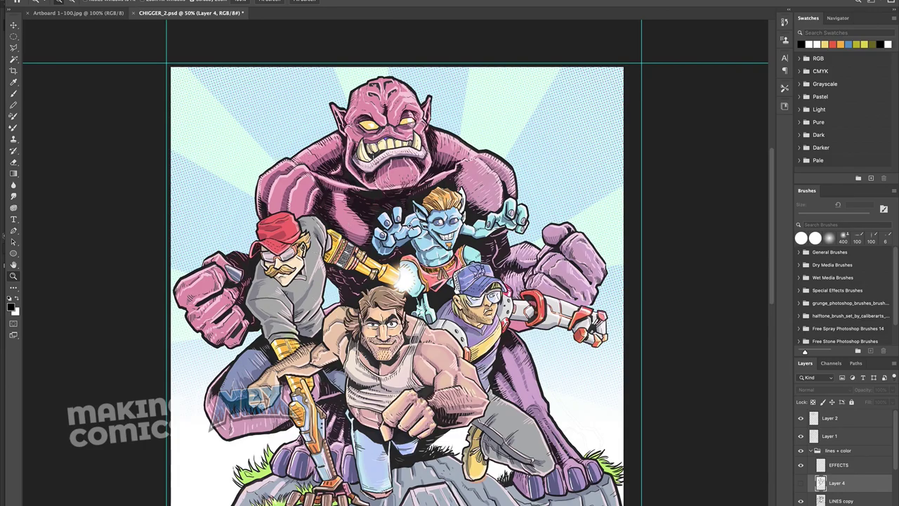
Compare page 2 of the comic in Acrobat with the layered artwork in Photoshop, ending in Acrobat
{"action": "key", "text": "super+Tab"}
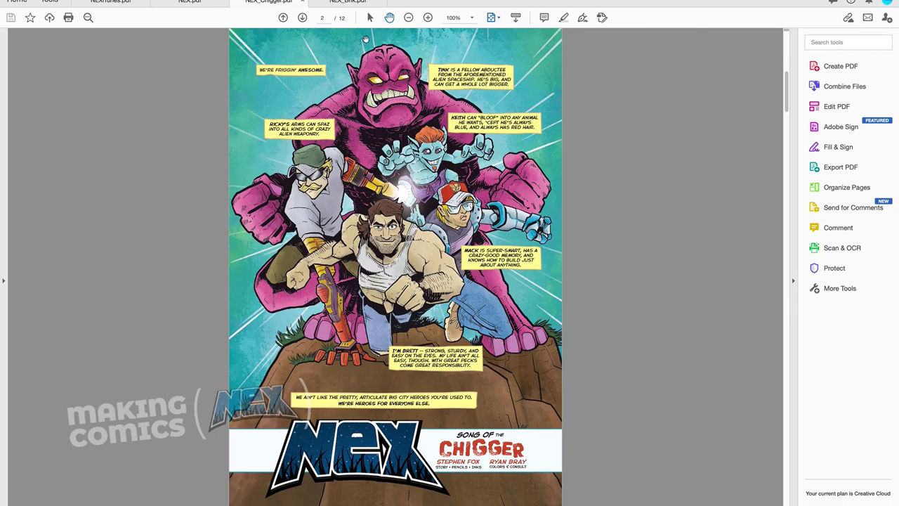
{"action": "key", "text": "super+Tab"}
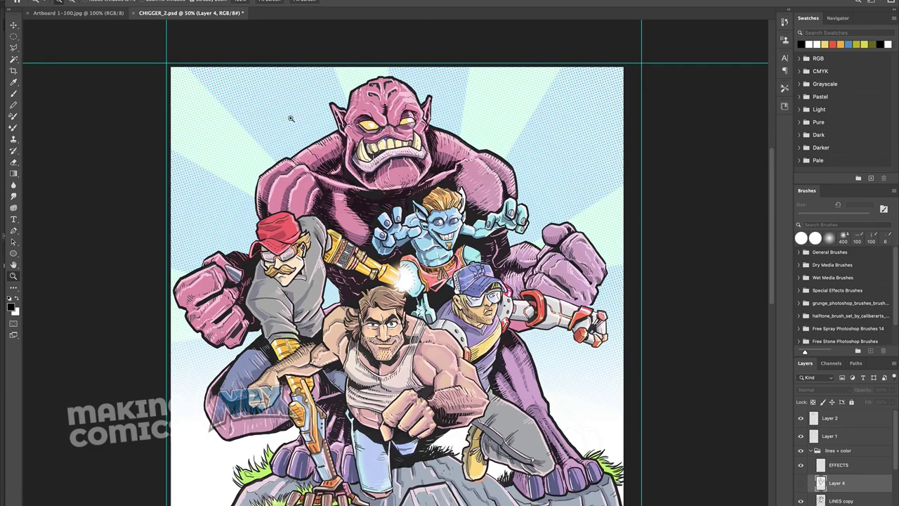
{"action": "key", "text": "super+Tab"}
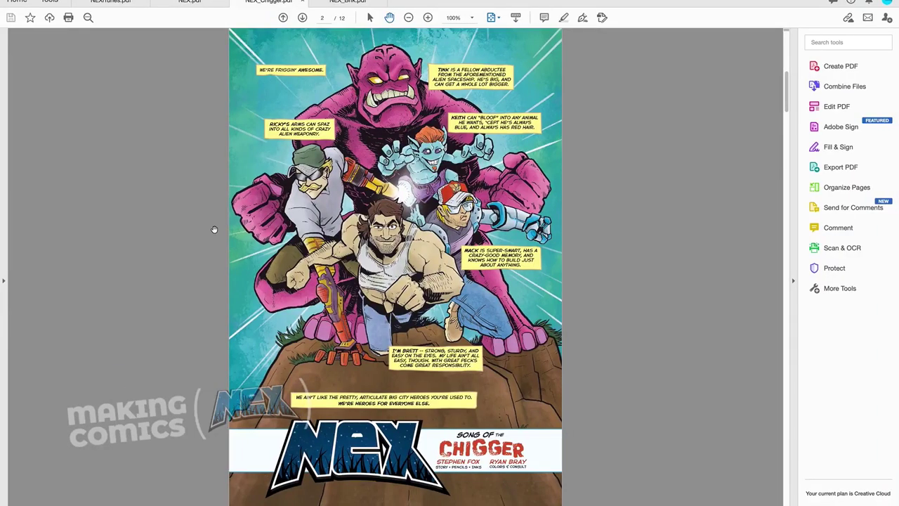
Go to page 3 and magnify the opening caption of the first panel to 600%
{"action": "left_click", "coordinate": [303, 17]}
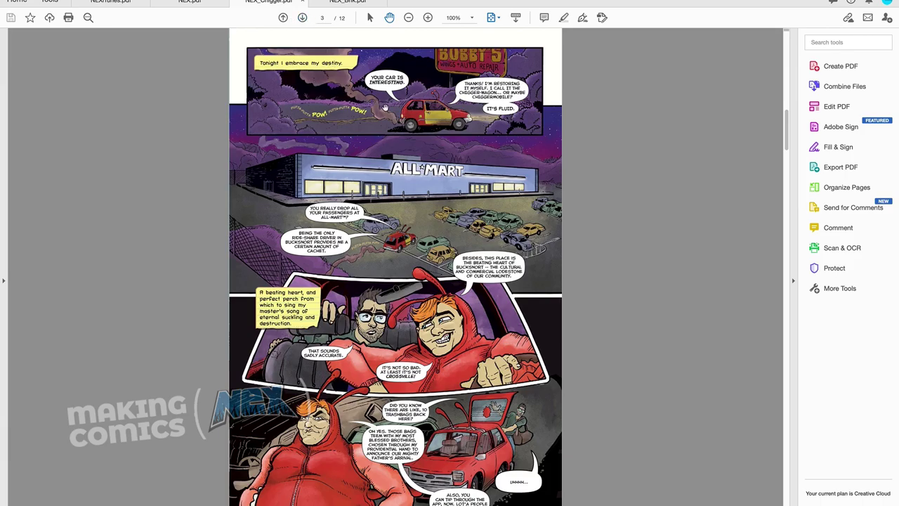
{"action": "left_click", "coordinate": [427, 18]}
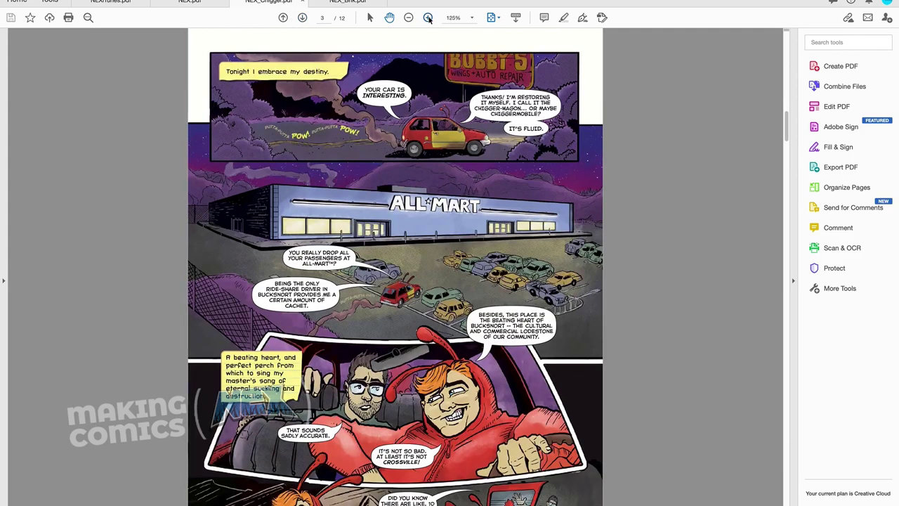
{"action": "left_click", "coordinate": [428, 18]}
{"action": "left_click", "coordinate": [427, 17]}
{"action": "scroll", "coordinate": [189, 232], "scroll_direction": "up", "scroll_amount": 5}
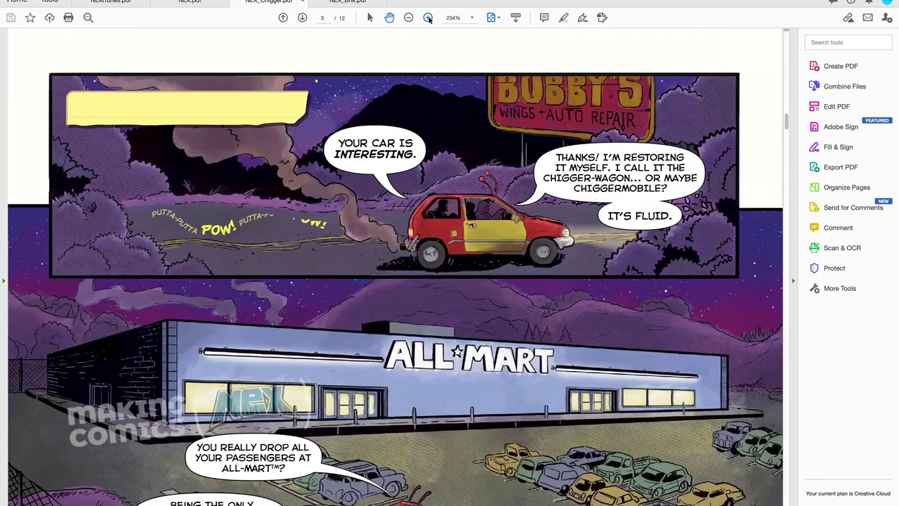
{"action": "scroll", "coordinate": [199, 235], "scroll_direction": "up", "scroll_amount": 2}
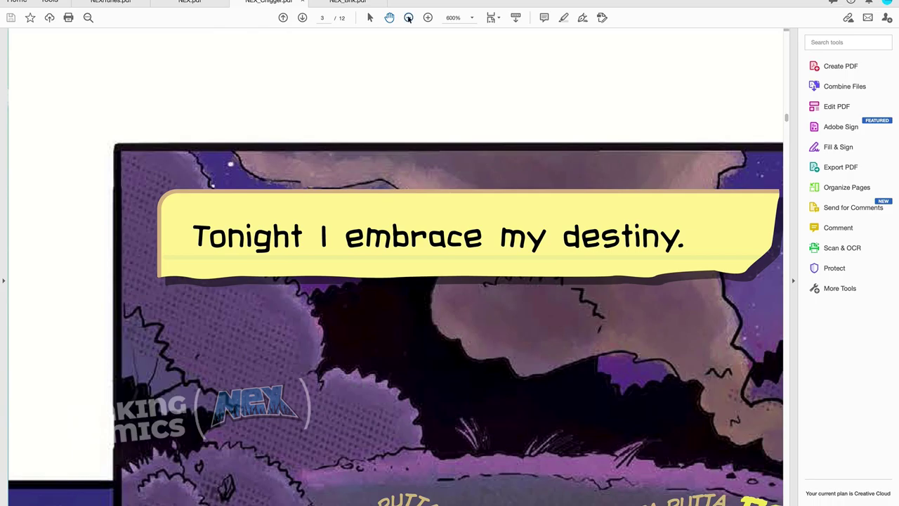
Reduce the magnification to 300% and examine the first panel's sound effects, car and speech balloons
{"action": "scroll", "coordinate": [286, 282], "scroll_direction": "down", "scroll_amount": 2}
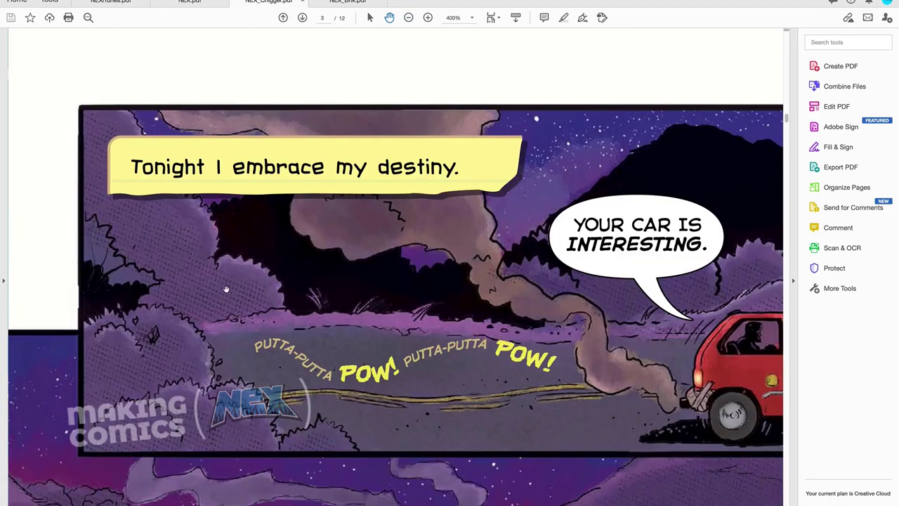
{"action": "scroll", "coordinate": [225, 290], "scroll_direction": "down", "scroll_amount": 1}
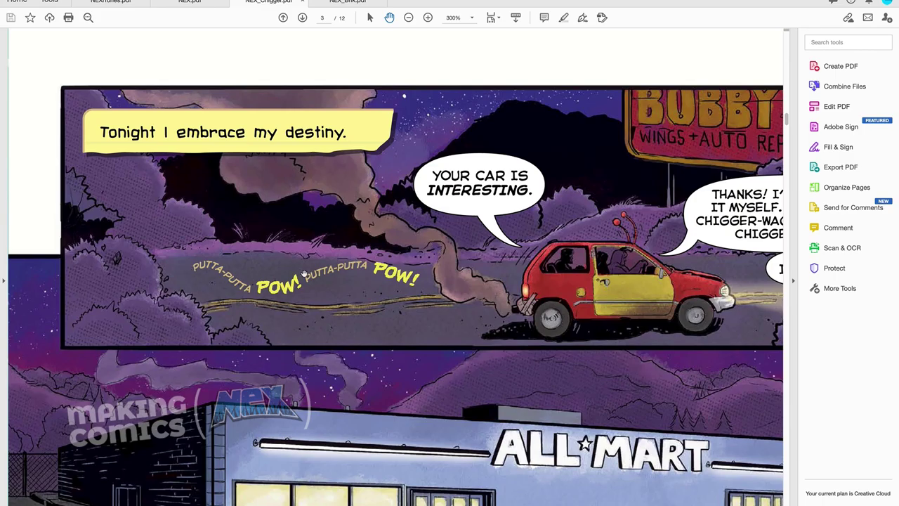
{"action": "scroll", "coordinate": [491, 242], "scroll_direction": "right", "scroll_amount": 5}
{"action": "scroll", "coordinate": [492, 242], "scroll_direction": "left", "scroll_amount": 2}
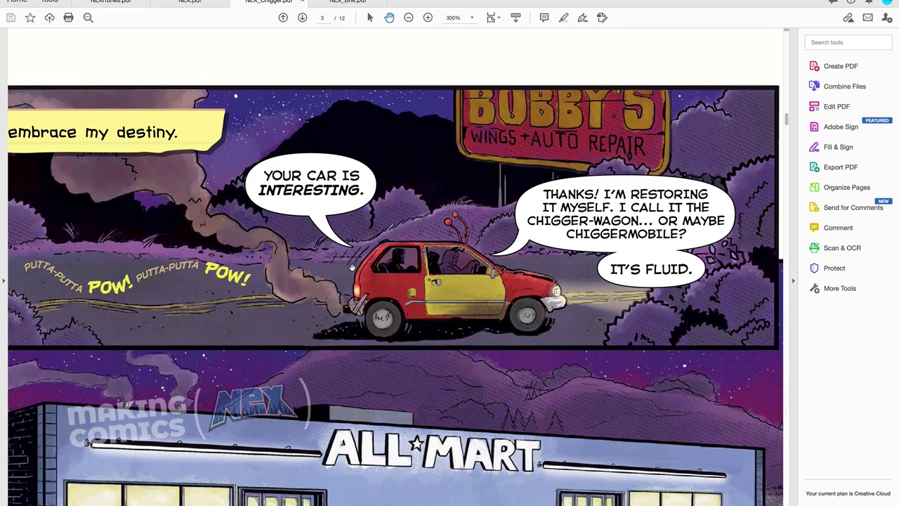
Examine the All-Mart panel on page 3, reduce the magnification to 200% and continue to page 4
{"action": "scroll", "coordinate": [455, 332], "scroll_direction": "down", "scroll_amount": 3}
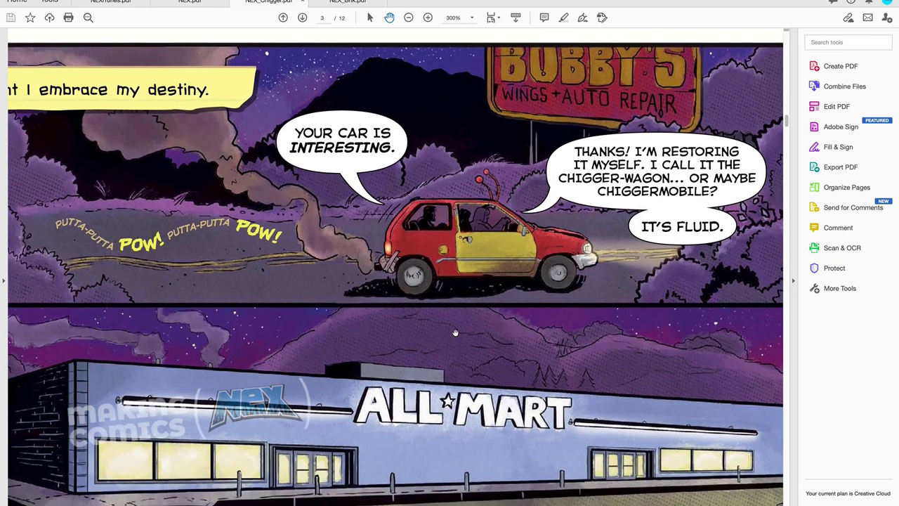
{"action": "scroll", "coordinate": [455, 332], "scroll_direction": "down", "scroll_amount": 10}
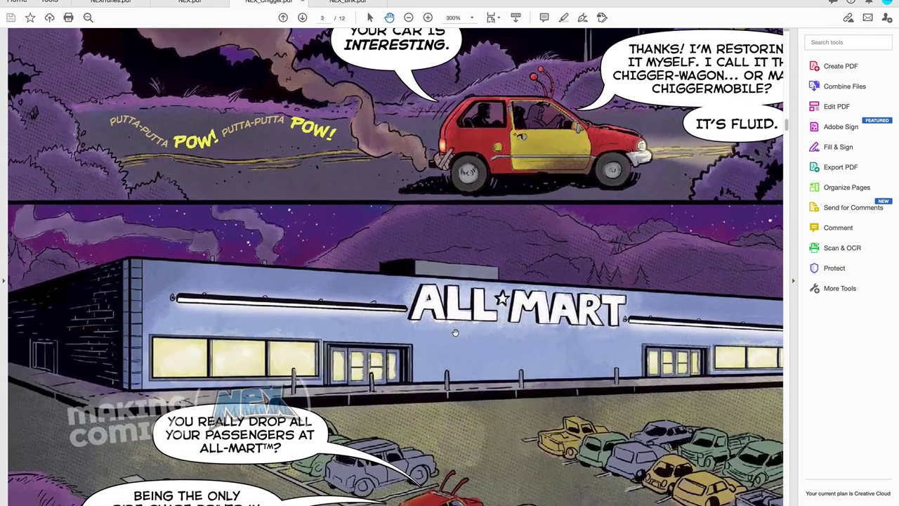
{"action": "scroll", "coordinate": [455, 332], "scroll_direction": "down", "scroll_amount": 5}
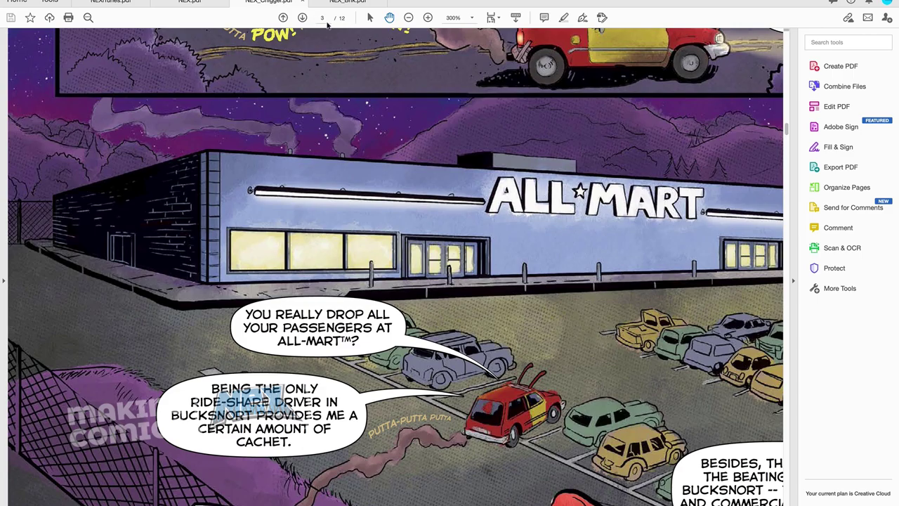
{"action": "left_click", "coordinate": [408, 17]}
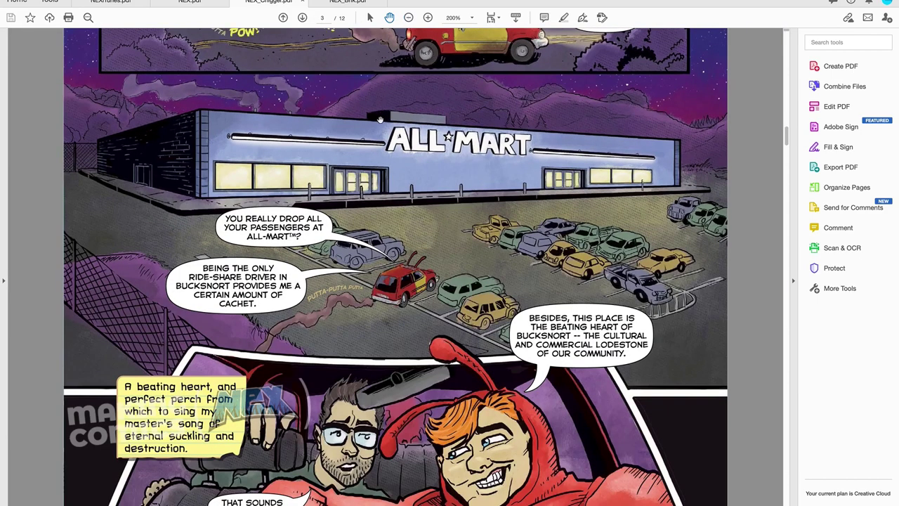
{"action": "scroll", "coordinate": [474, 255], "scroll_direction": "down", "scroll_amount": 1}
{"action": "scroll", "coordinate": [474, 255], "scroll_direction": "down", "scroll_amount": 10}
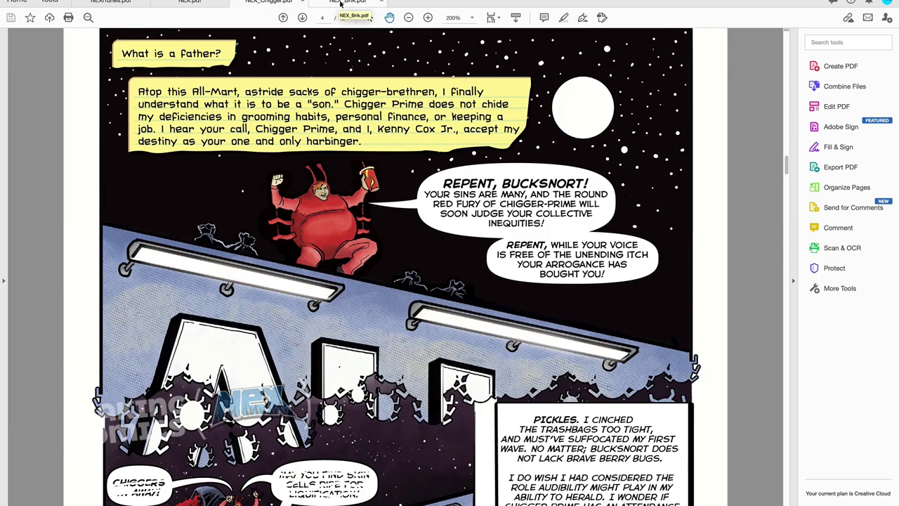
Bring up NEX_Brik.pdf, view page 2 and return to page 1
{"action": "left_click", "coordinate": [341, 4]}
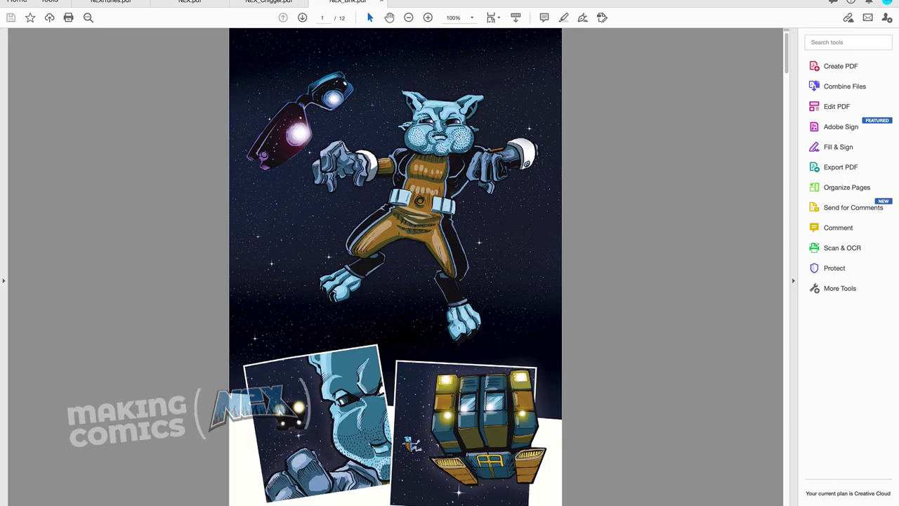
{"action": "left_click", "coordinate": [303, 17]}
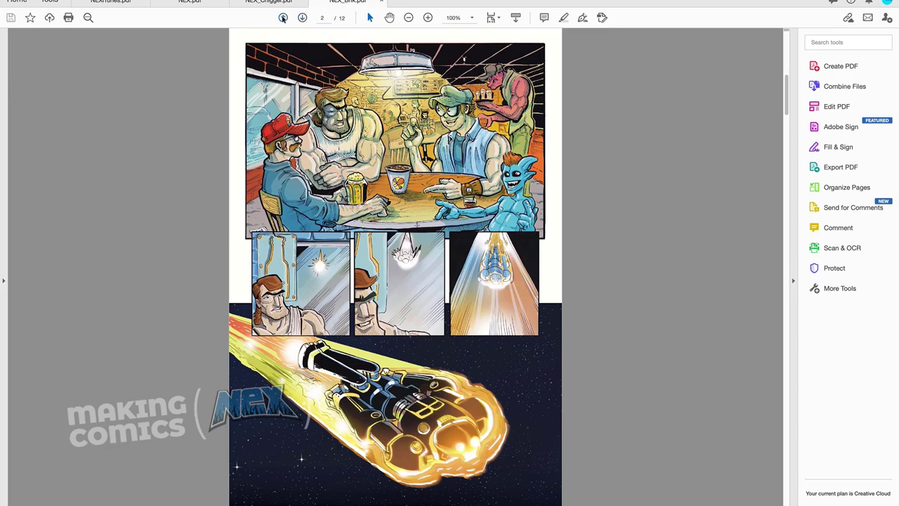
{"action": "left_click", "coordinate": [283, 18]}
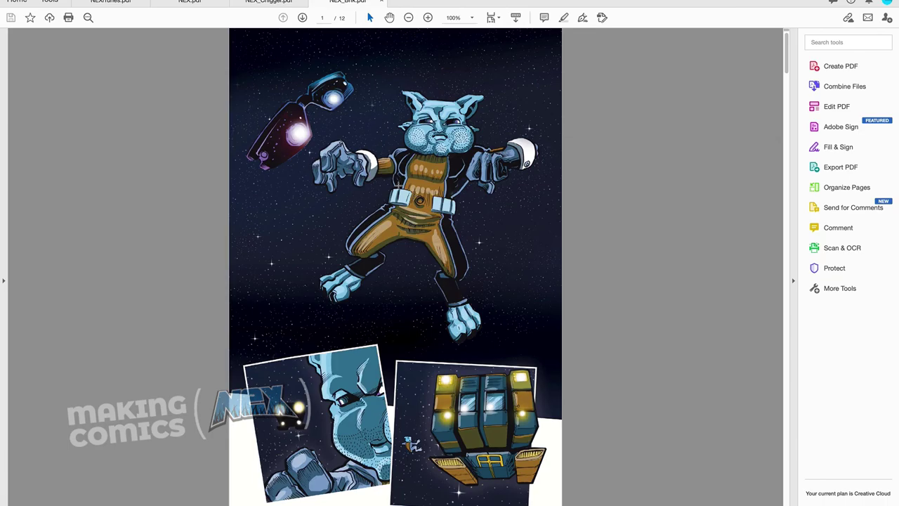
Bring up NEXiTunes.pdf, go to page 54 and reduce the magnification to 75%
{"action": "left_click", "coordinate": [110, 2]}
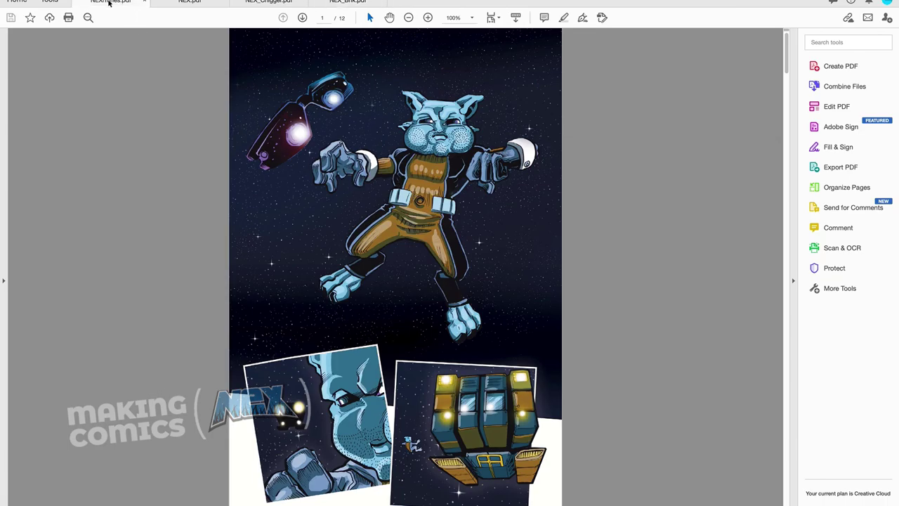
{"action": "left_click", "coordinate": [325, 17]}
{"action": "type", "text": "54"}
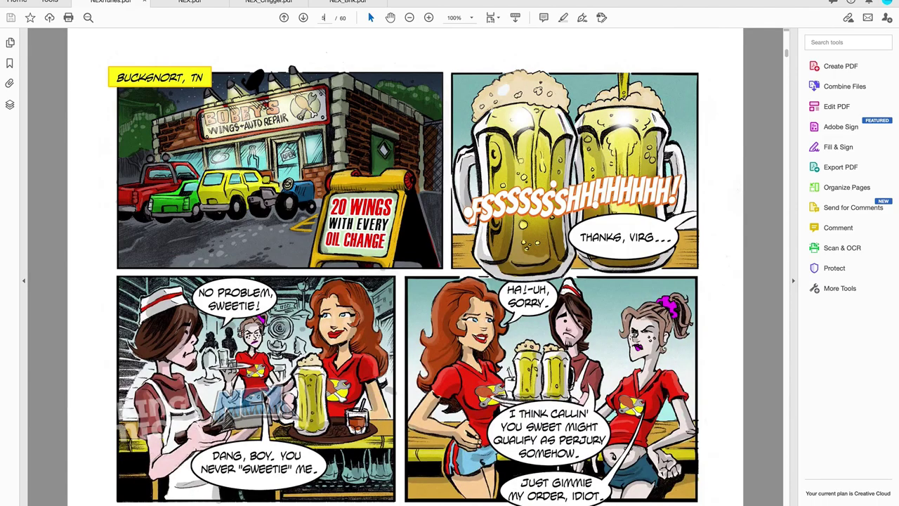
{"action": "key", "text": "Return"}
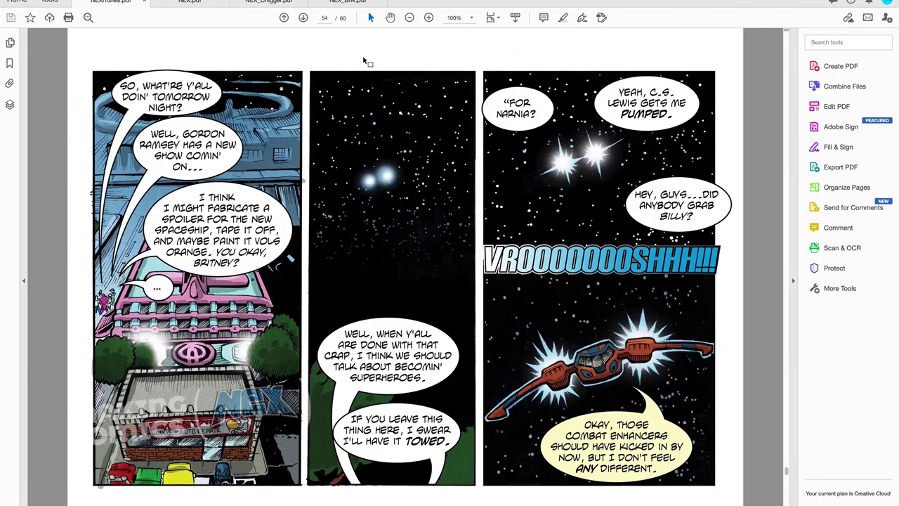
{"action": "left_click", "coordinate": [410, 19]}
{"action": "left_click", "coordinate": [408, 18]}
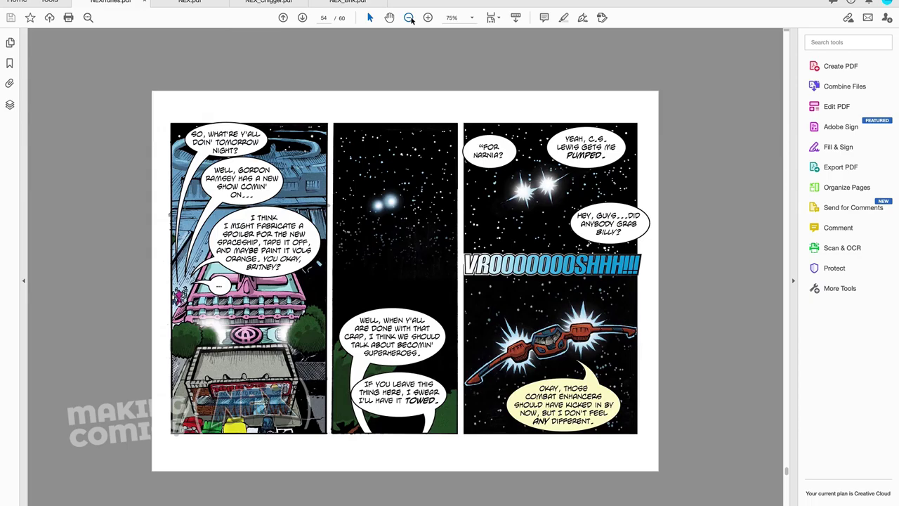
Page back through NEXiTunes.pdf from page 54 to page 49 and examine the coloured, lettered fight panels
{"action": "left_click", "coordinate": [283, 18]}
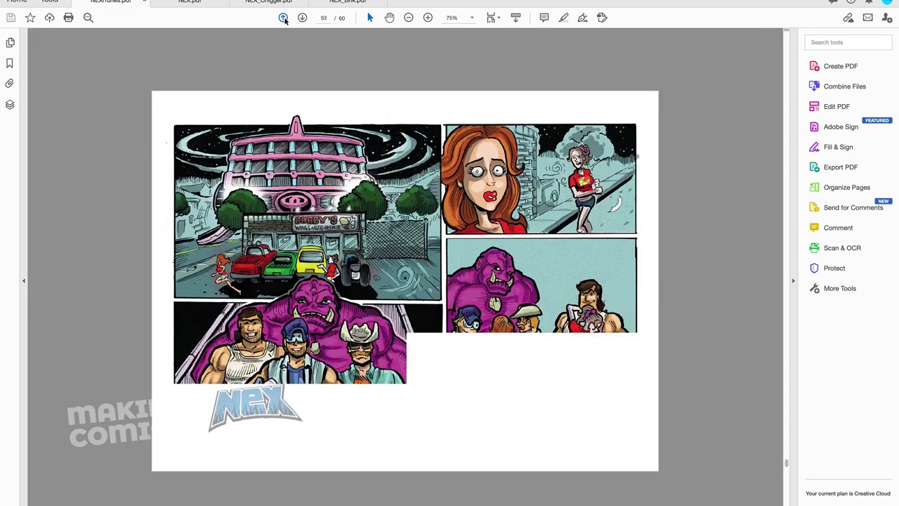
{"action": "left_click", "coordinate": [283, 18]}
{"action": "left_click", "coordinate": [283, 18]}
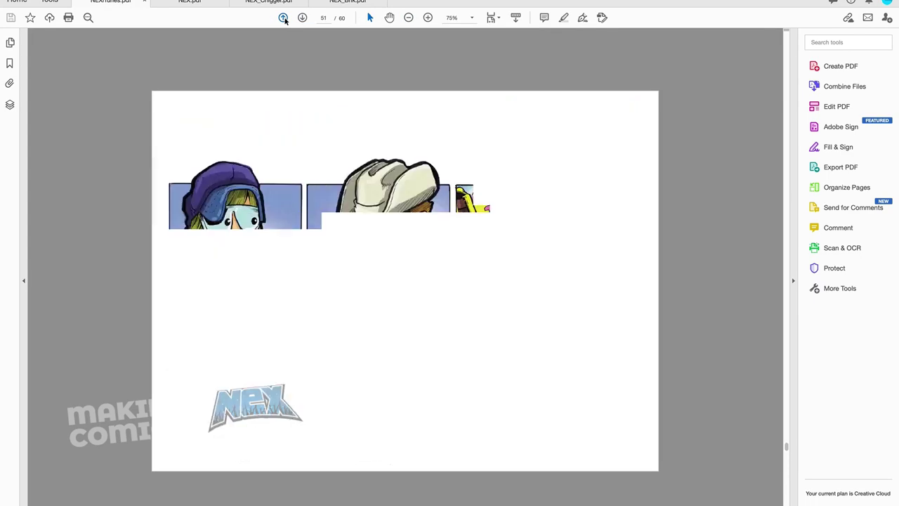
{"action": "left_click", "coordinate": [282, 18]}
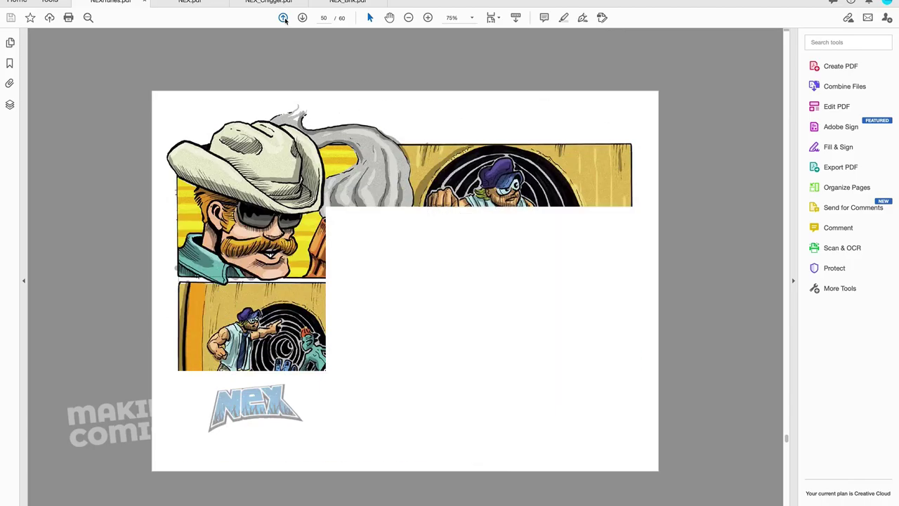
{"action": "left_click", "coordinate": [283, 18]}
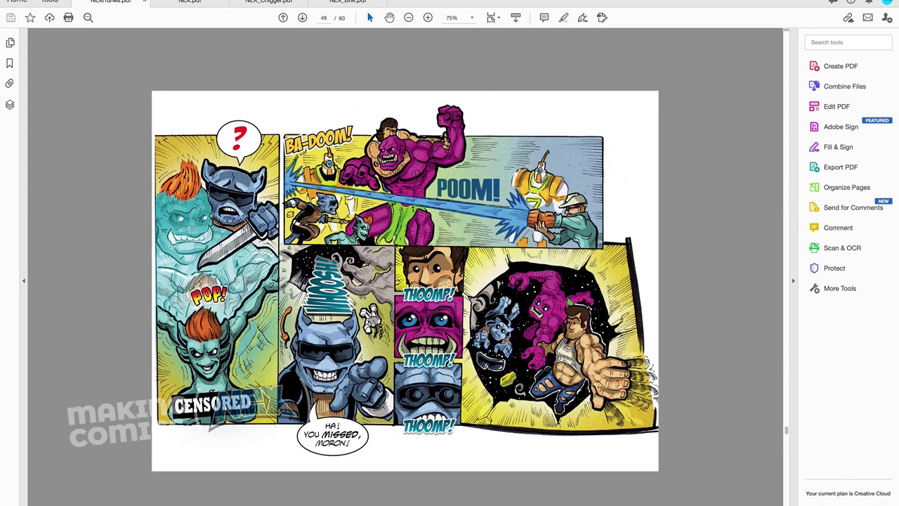
Bring up NEX_Brik.pdf and view the coloured art on page 2 and the black-and-white inks on page 3
{"action": "left_click", "coordinate": [347, 3]}
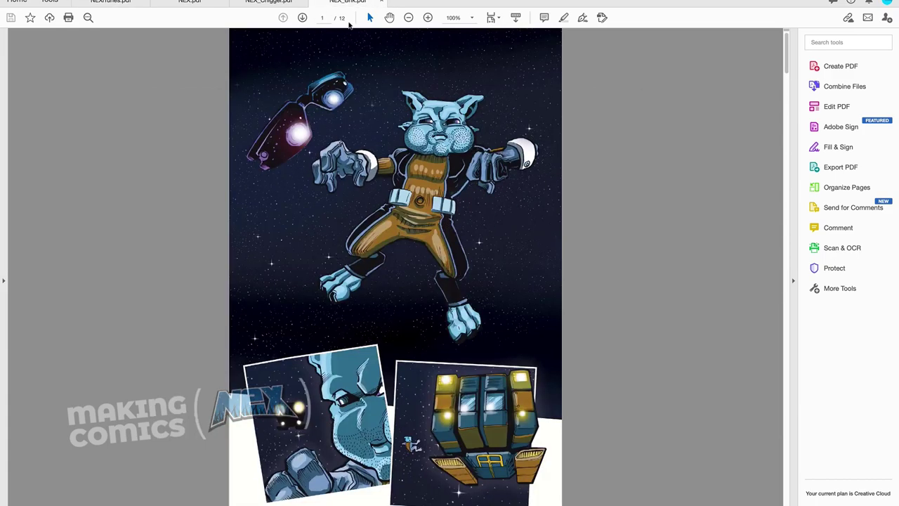
{"action": "left_click", "coordinate": [302, 18]}
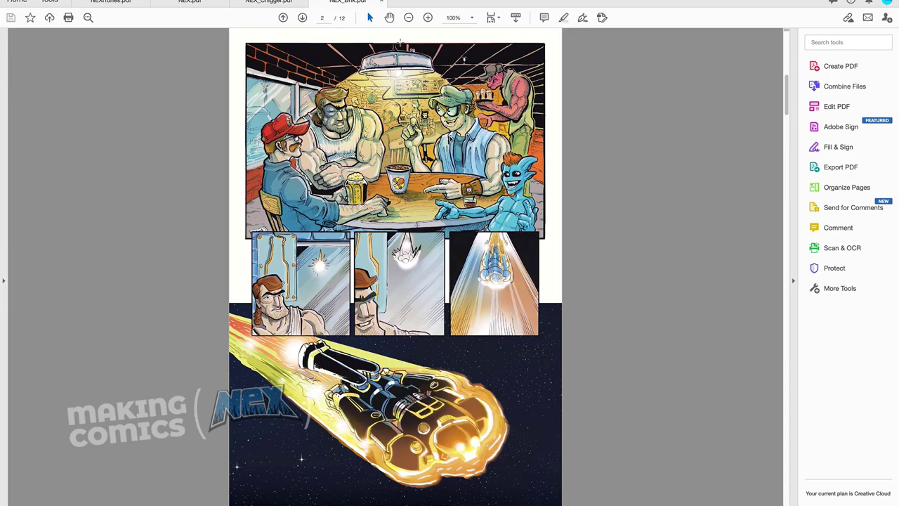
{"action": "left_click", "coordinate": [303, 18]}
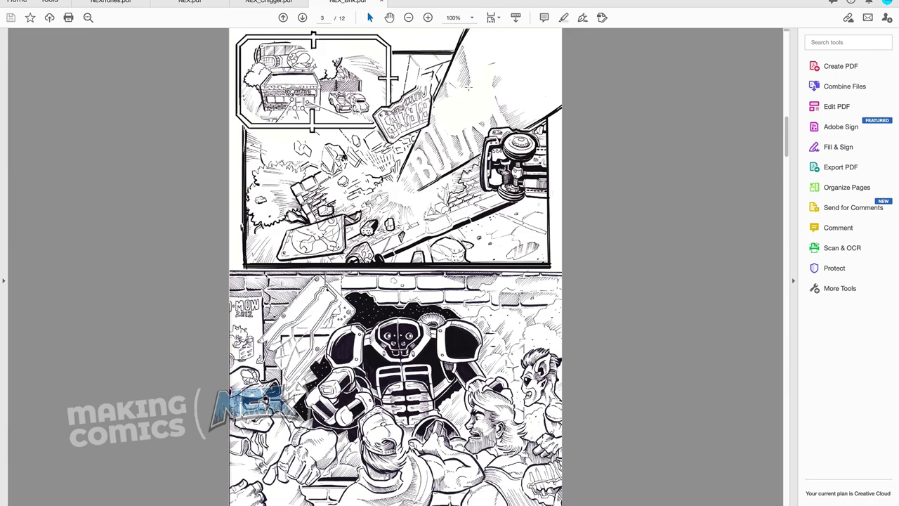
Glance at the spaceship cutaway in NEX.pdf, return to NEXiTunes.pdf and close all open PDFs
{"action": "left_click", "coordinate": [196, 2]}
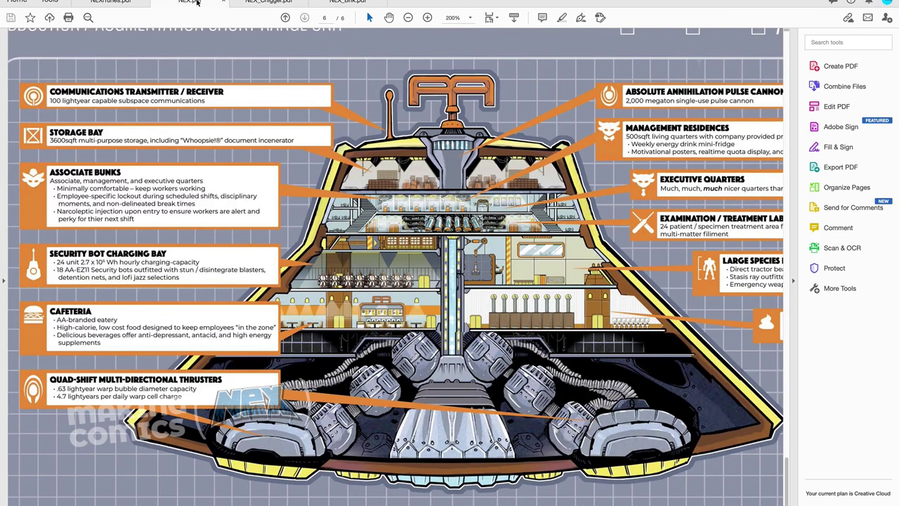
{"action": "left_click", "coordinate": [101, 2]}
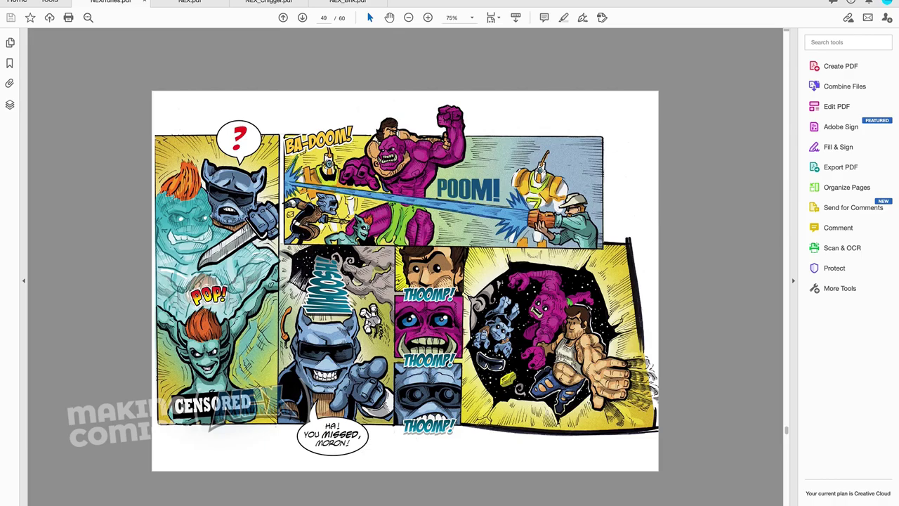
{"action": "key", "text": "super+q"}
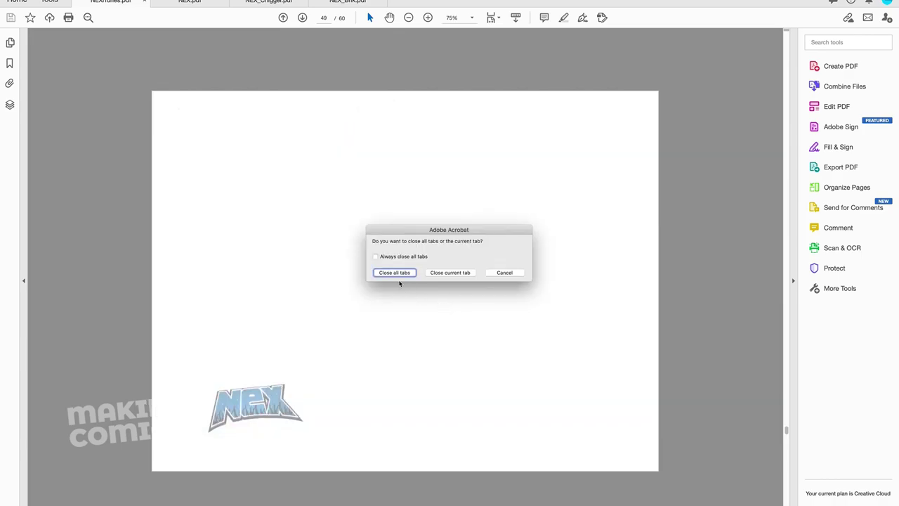
{"action": "left_click", "coordinate": [395, 276]}
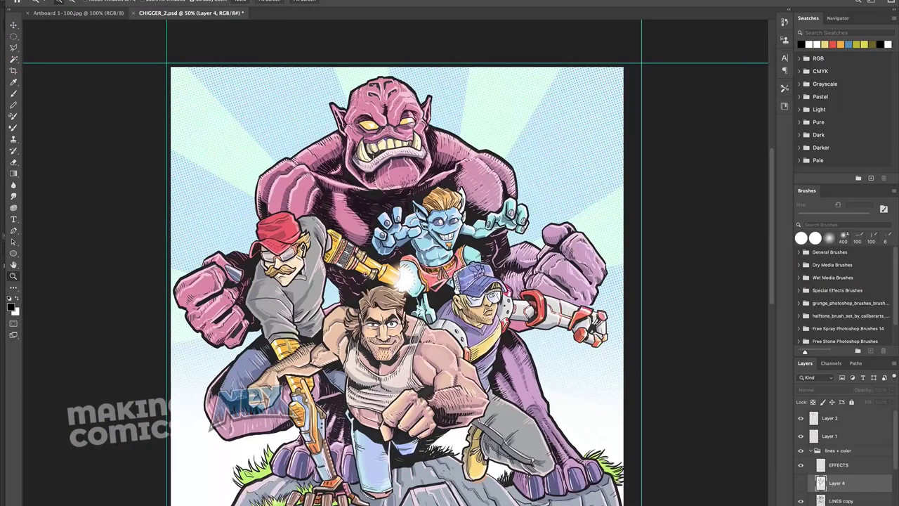
In Photoshop's CHIGGER_2.psd, show the rough sketch on Layer 4 and hide LINES copy, EFFECTS, Layer 1 and Layer 2
{"action": "scroll", "coordinate": [367, 277], "scroll_direction": "down", "scroll_amount": 1}
{"action": "scroll", "coordinate": [396, 272], "scroll_direction": "down", "scroll_amount": 3}
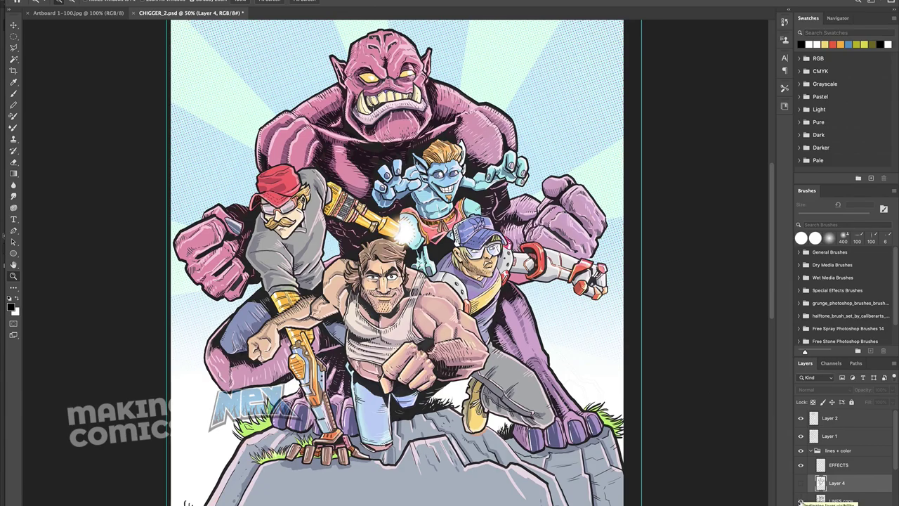
{"action": "left_click", "coordinate": [800, 499]}
{"action": "left_click", "coordinate": [800, 484]}
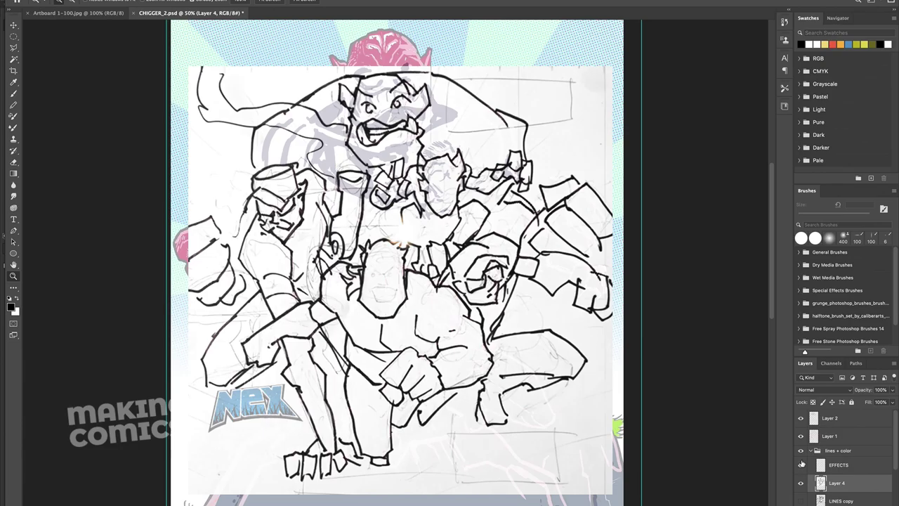
{"action": "left_click", "coordinate": [801, 450]}
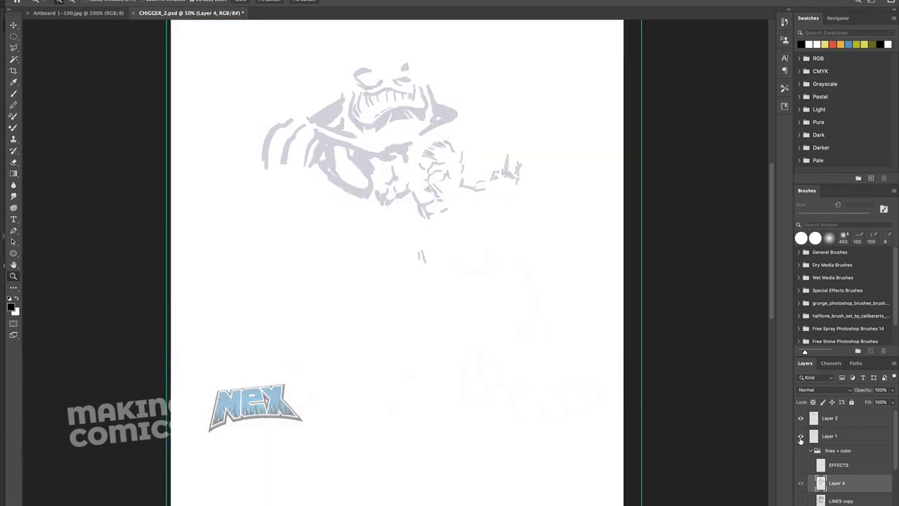
{"action": "left_click", "coordinate": [802, 419]}
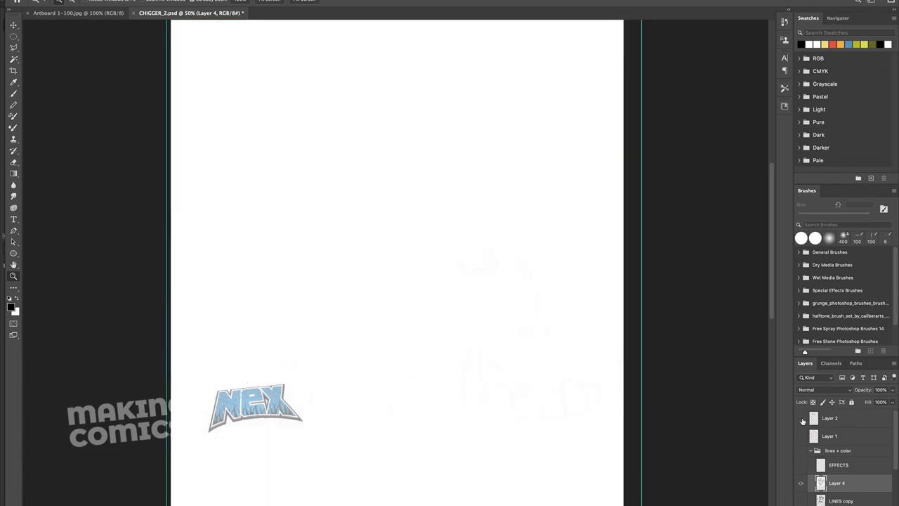
Hide the coloured LINES layer and the RADIAL background, keep the Layer 4 sketch displayed and show LINES copy
{"action": "scroll", "coordinate": [802, 421], "scroll_direction": "down", "scroll_amount": 3}
{"action": "left_click", "coordinate": [801, 418]}
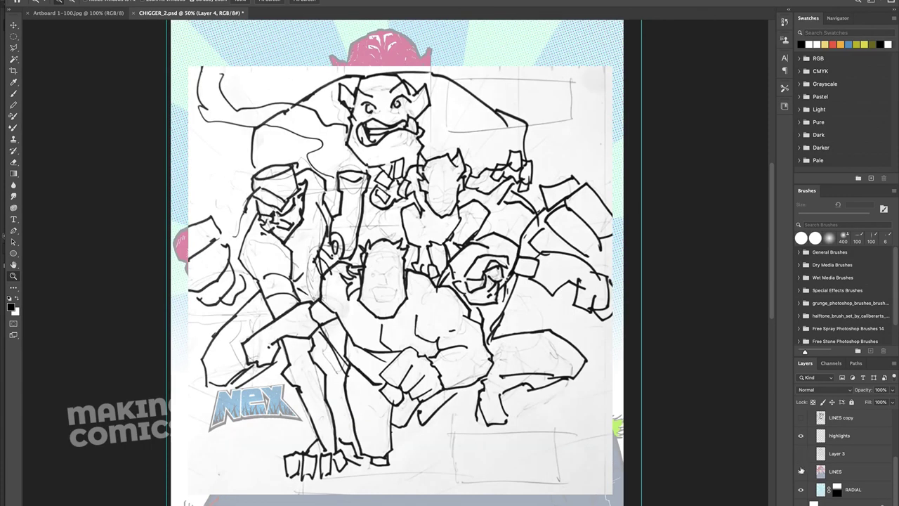
{"action": "left_click", "coordinate": [801, 471]}
{"action": "left_click", "coordinate": [801, 490]}
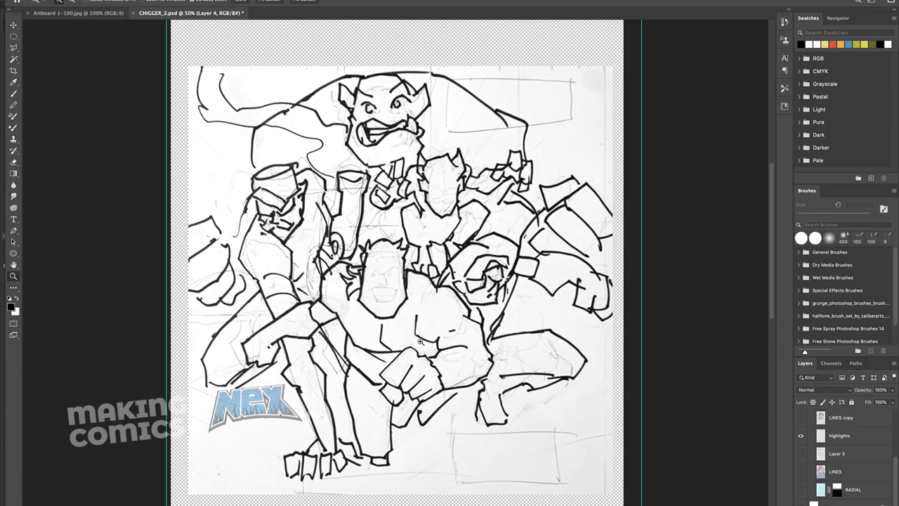
{"action": "left_click", "coordinate": [801, 420]}
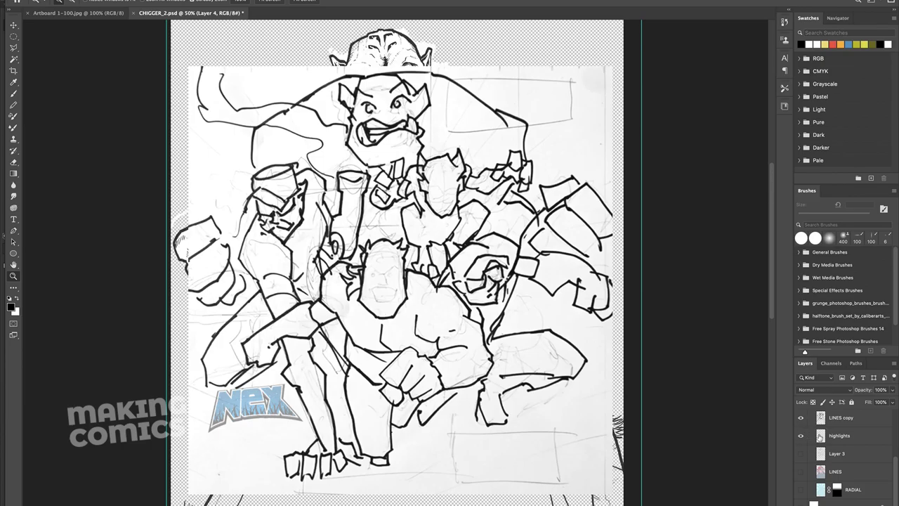
{"action": "left_click", "coordinate": [850, 436]}
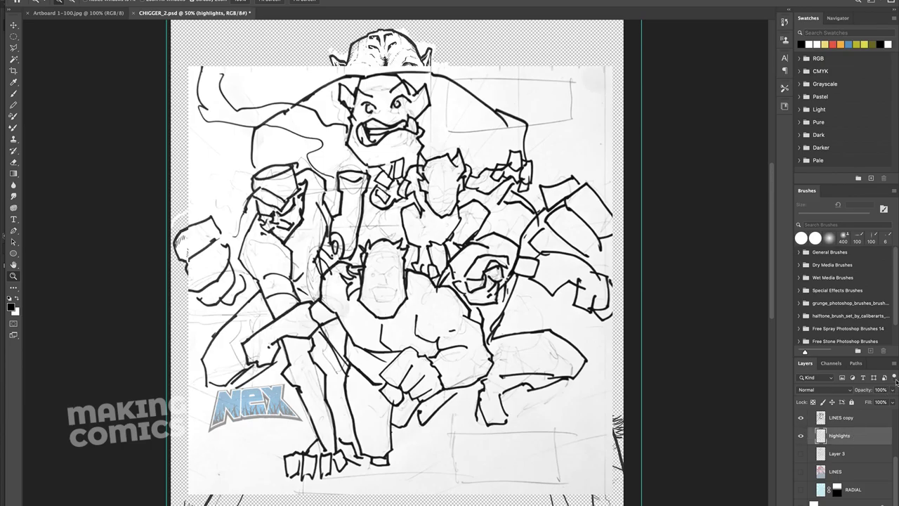
{"action": "left_click", "coordinate": [893, 390]}
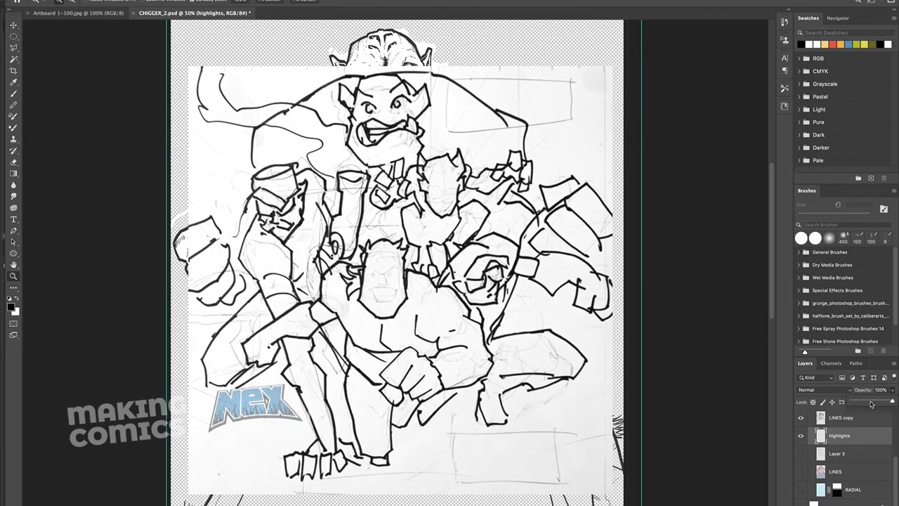
{"action": "left_click_drag", "start_coordinate": [870, 403], "coordinate": [867, 402]}
{"action": "left_click_drag", "start_coordinate": [867, 402], "coordinate": [863, 402]}
{"action": "left_click_drag", "start_coordinate": [863, 401], "coordinate": [896, 400]}
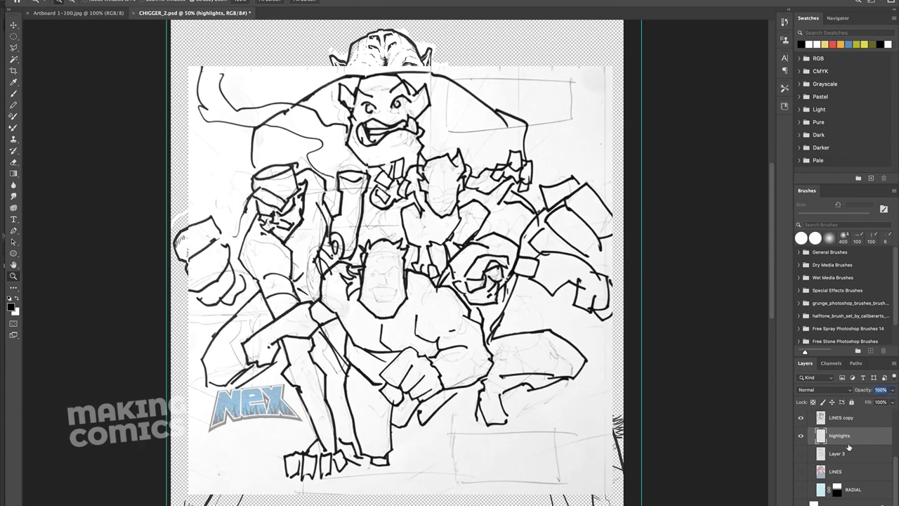
Reduce the opacity of the Layer 4 rough sketch to 66% so the inked lines show through
{"action": "scroll", "coordinate": [848, 446], "scroll_direction": "up", "scroll_amount": 3}
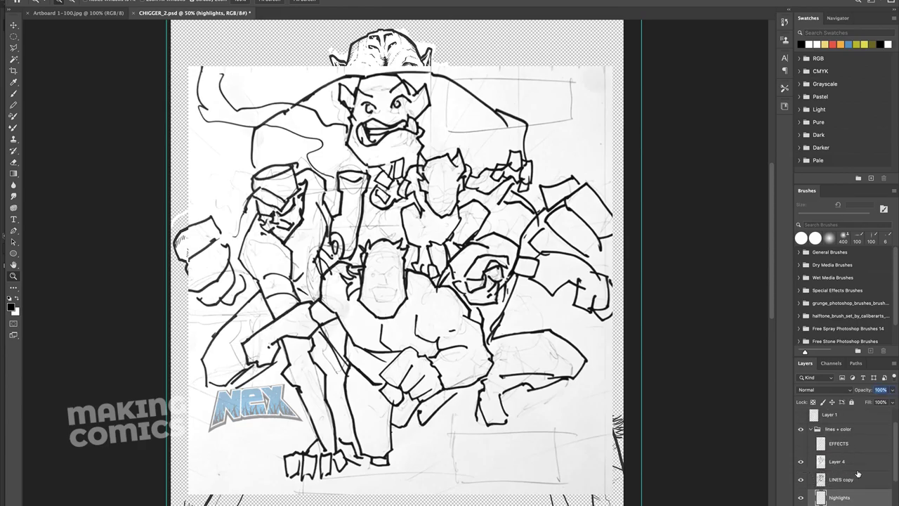
{"action": "left_click", "coordinate": [859, 467]}
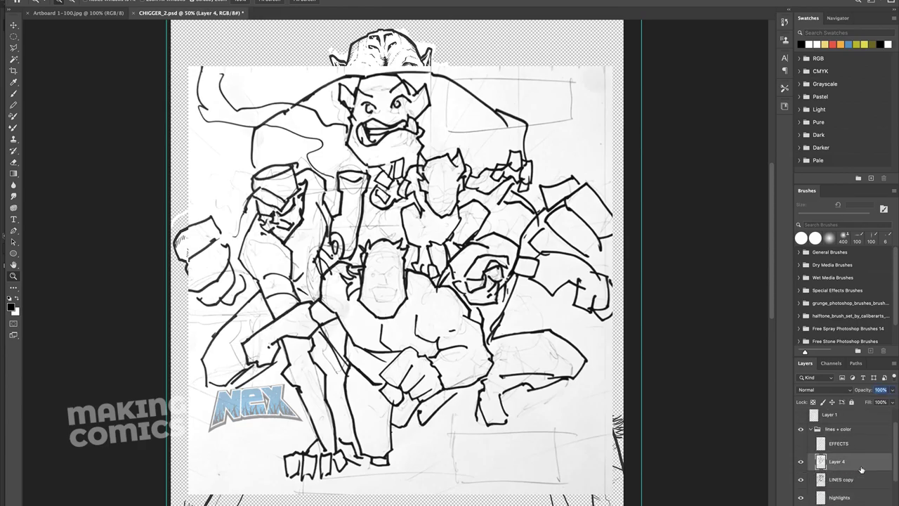
{"action": "left_click", "coordinate": [892, 390]}
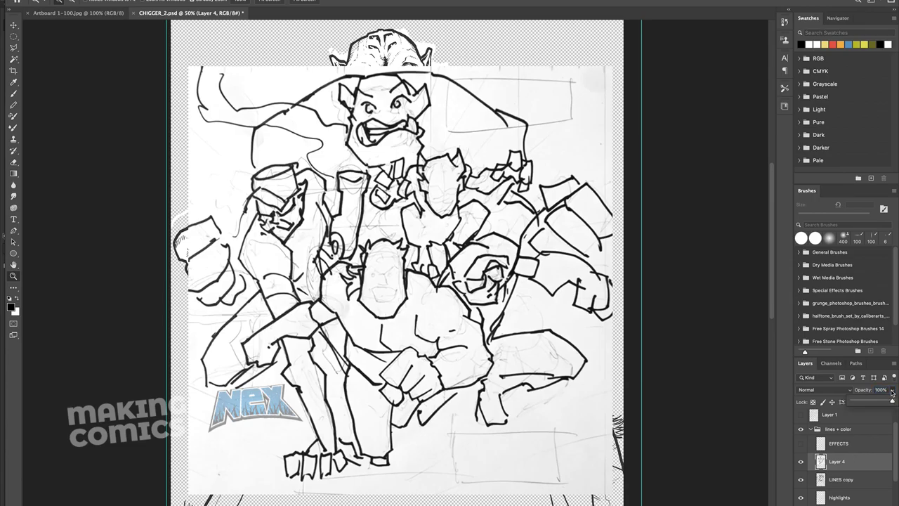
{"action": "left_click_drag", "start_coordinate": [871, 401], "coordinate": [861, 403]}
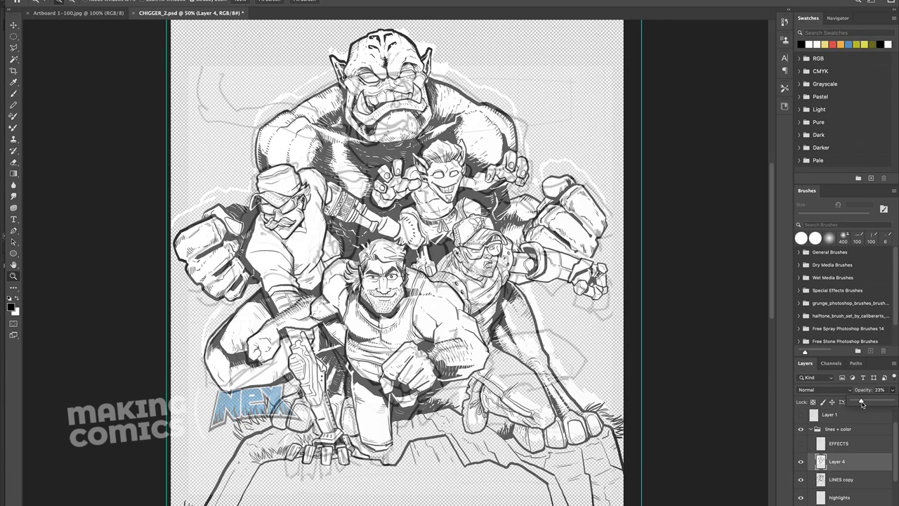
{"action": "left_click_drag", "start_coordinate": [862, 403], "coordinate": [879, 403]}
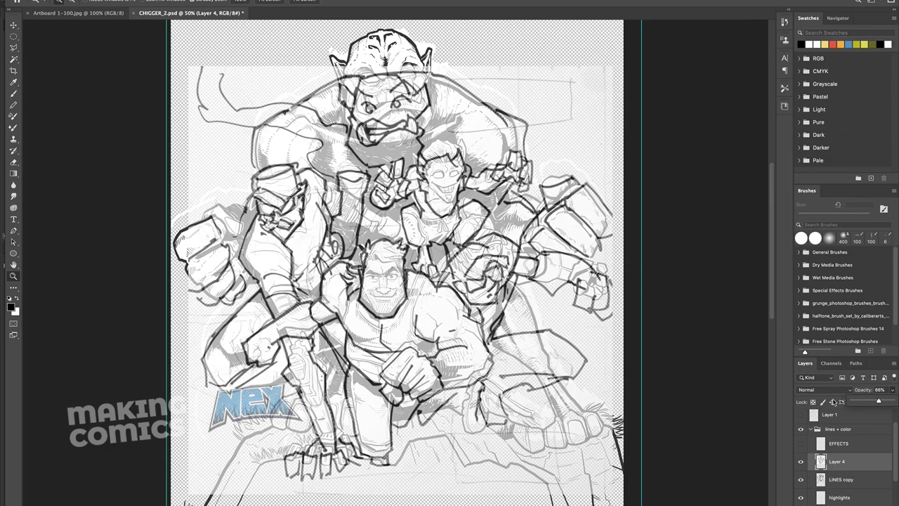
Toggle the visibility of Layer 4 and LINES copy in turn to compare the rough sketch with the inked drawing
{"action": "left_click", "coordinate": [800, 461]}
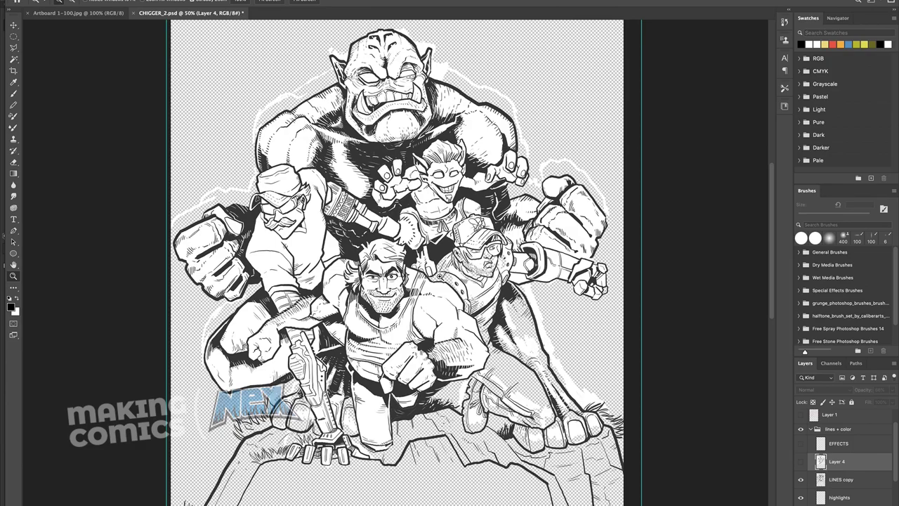
{"action": "left_click", "coordinate": [801, 462]}
{"action": "left_click", "coordinate": [801, 478]}
{"action": "left_click", "coordinate": [801, 479]}
{"action": "left_click", "coordinate": [800, 479]}
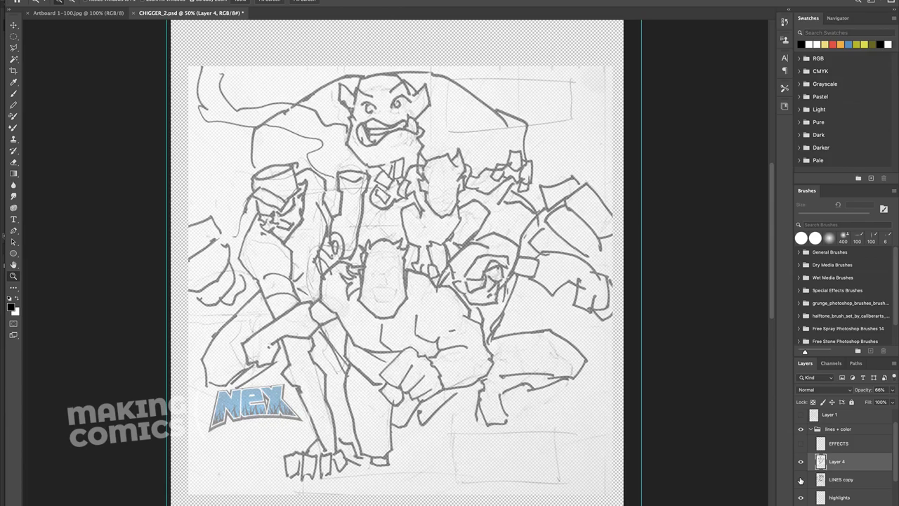
{"action": "left_click", "coordinate": [800, 479]}
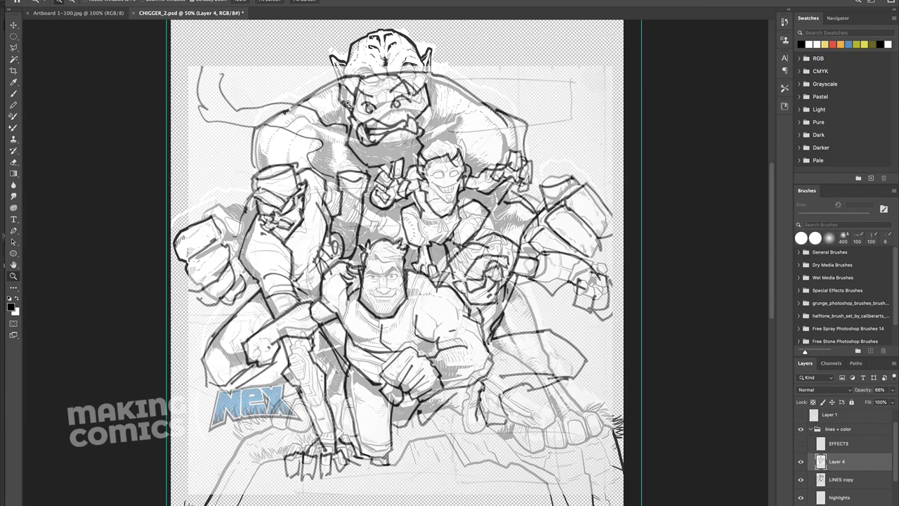
Hide and reshow the Layer 4 sketch over the inks to examine how the characters' poses changed
{"action": "left_click", "coordinate": [800, 463]}
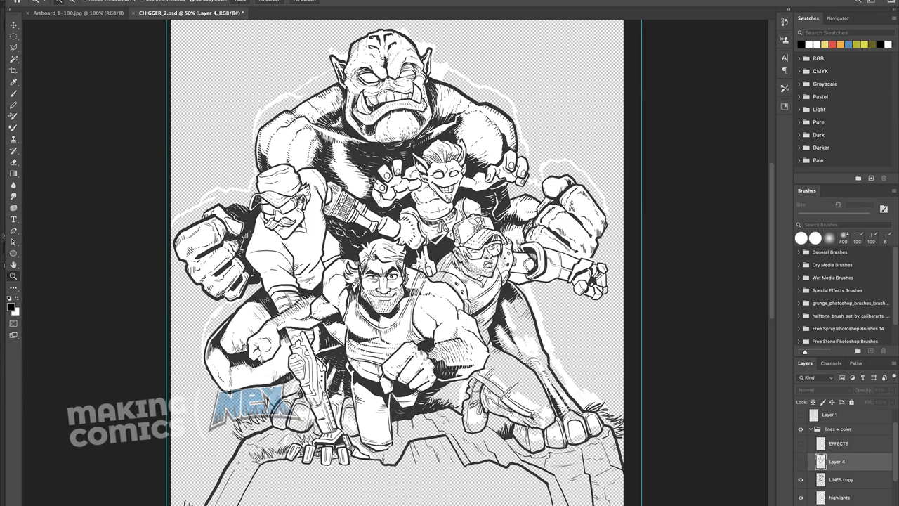
{"action": "left_click", "coordinate": [800, 462]}
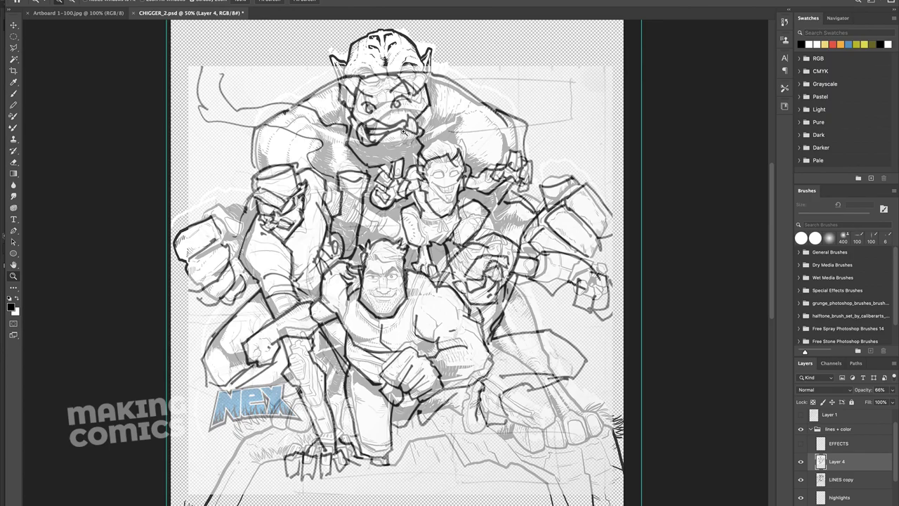
{"action": "left_click", "coordinate": [801, 461]}
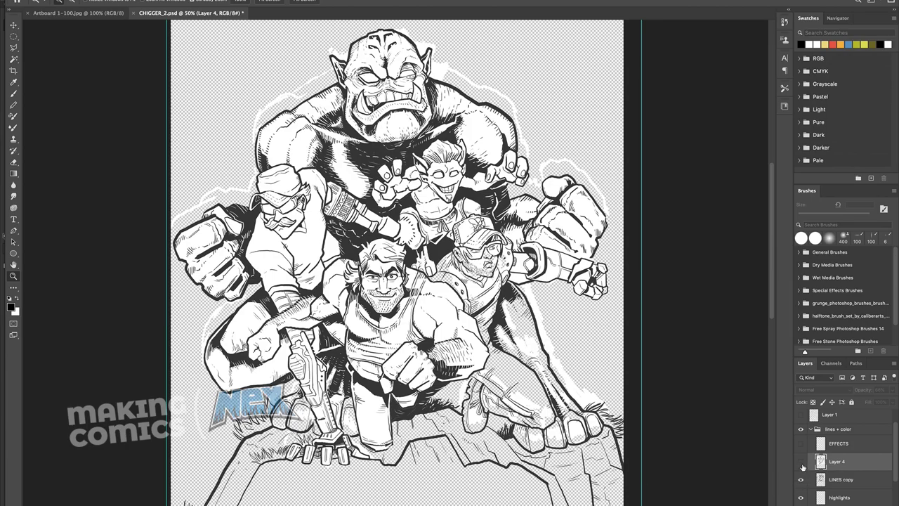
{"action": "scroll", "coordinate": [808, 455], "scroll_direction": "up", "scroll_amount": 1}
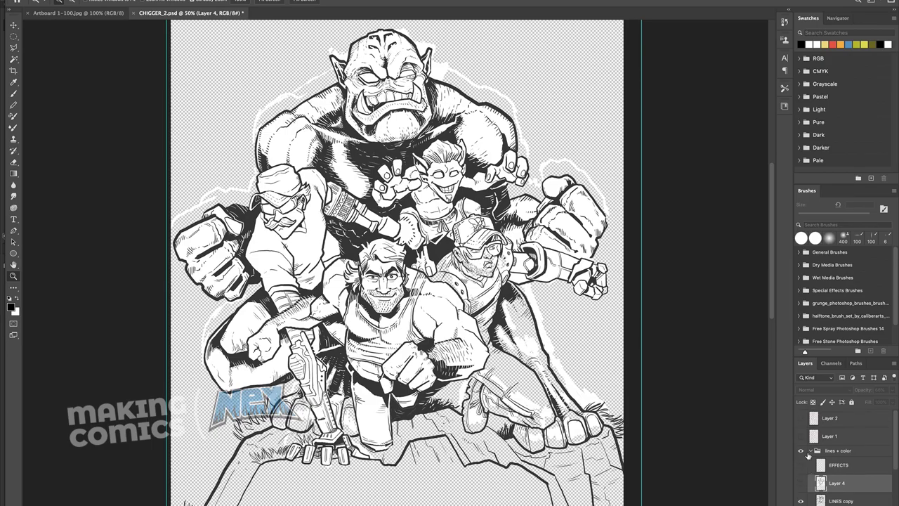
{"action": "scroll", "coordinate": [800, 465], "scroll_direction": "down", "scroll_amount": 3}
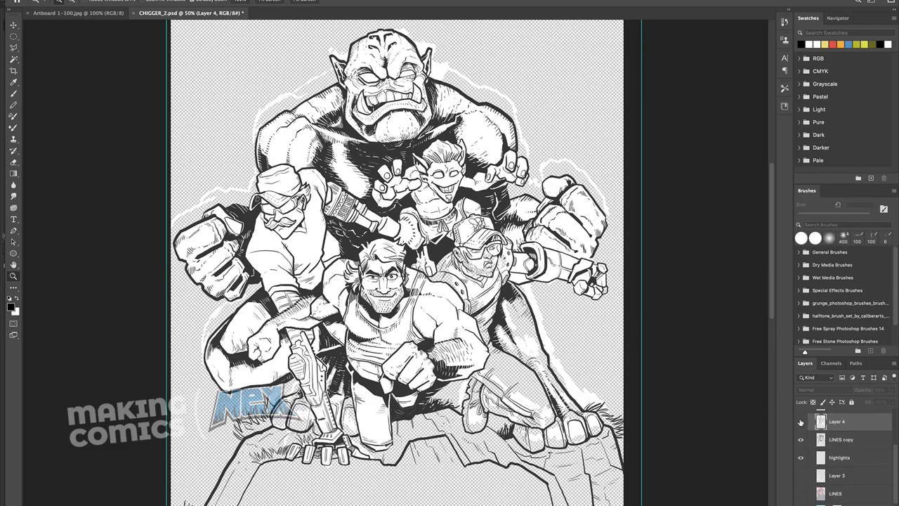
{"action": "left_click", "coordinate": [800, 421]}
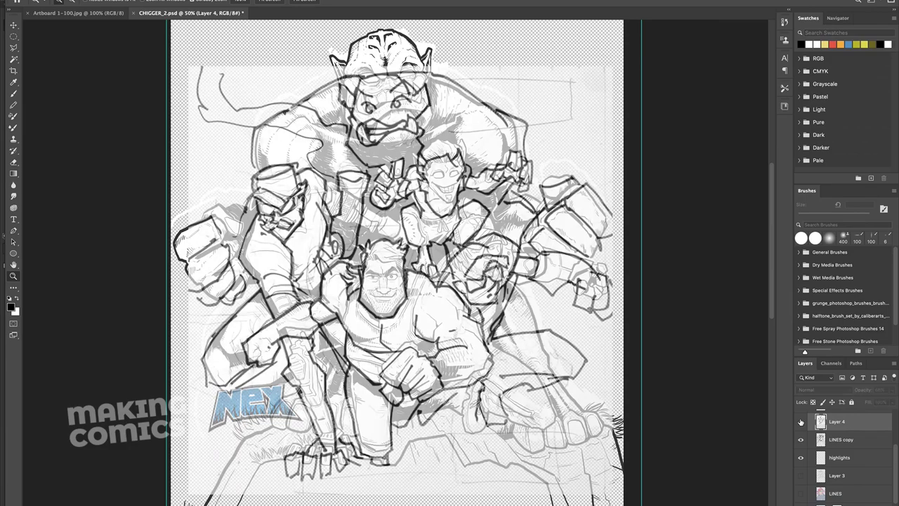
Hide the Layer 4 sketch and show the Layer 3 shading and the white background layer behind the inks
{"action": "left_click", "coordinate": [801, 421]}
{"action": "left_click", "coordinate": [801, 475]}
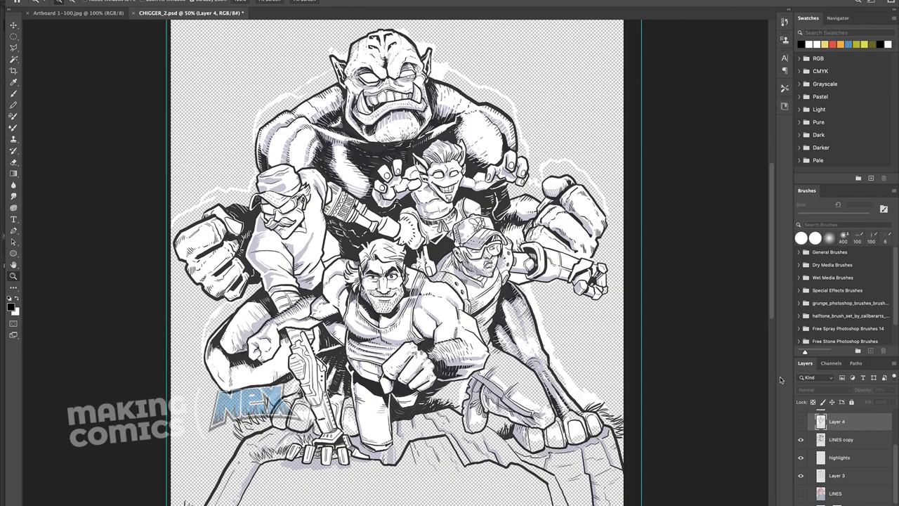
{"action": "scroll", "coordinate": [841, 441], "scroll_direction": "down", "scroll_amount": 1}
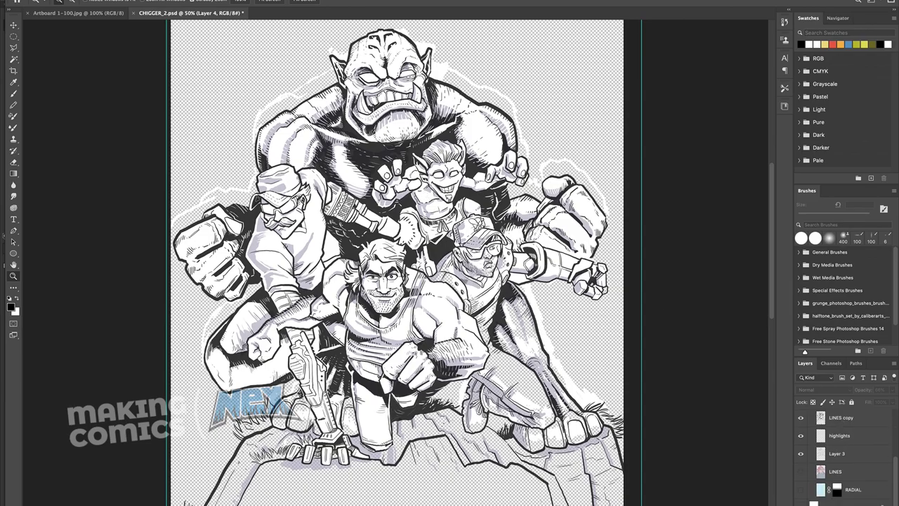
{"action": "left_click", "coordinate": [801, 503]}
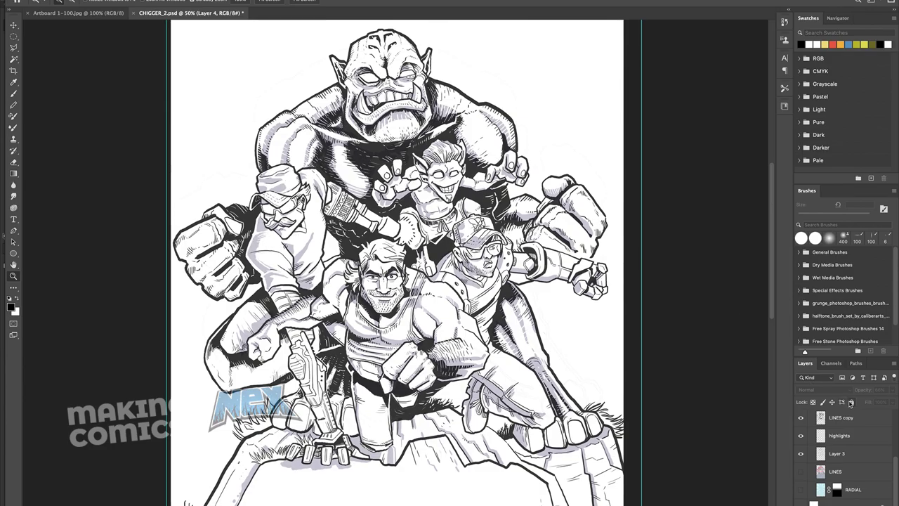
Select the Layer 3 shading and hide the highlights layer
{"action": "left_click", "coordinate": [860, 456]}
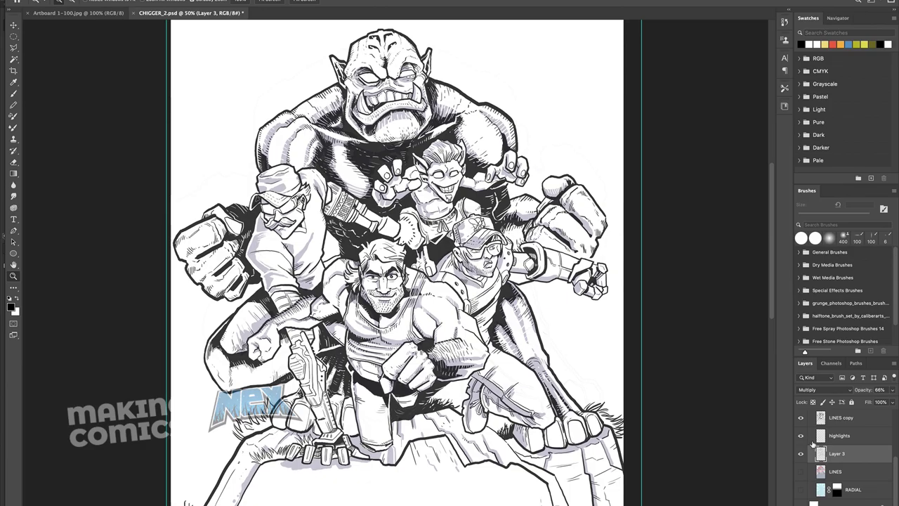
{"action": "scroll", "coordinate": [276, 395], "scroll_direction": "down", "scroll_amount": 5}
{"action": "scroll", "coordinate": [276, 394], "scroll_direction": "up", "scroll_amount": 2}
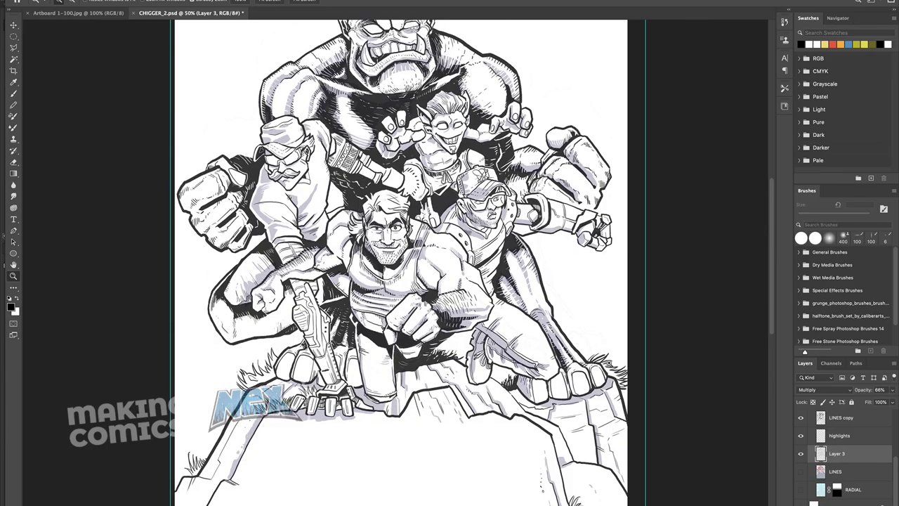
{"action": "left_click", "coordinate": [800, 436]}
{"action": "scroll", "coordinate": [801, 439], "scroll_direction": "up", "scroll_amount": 3}
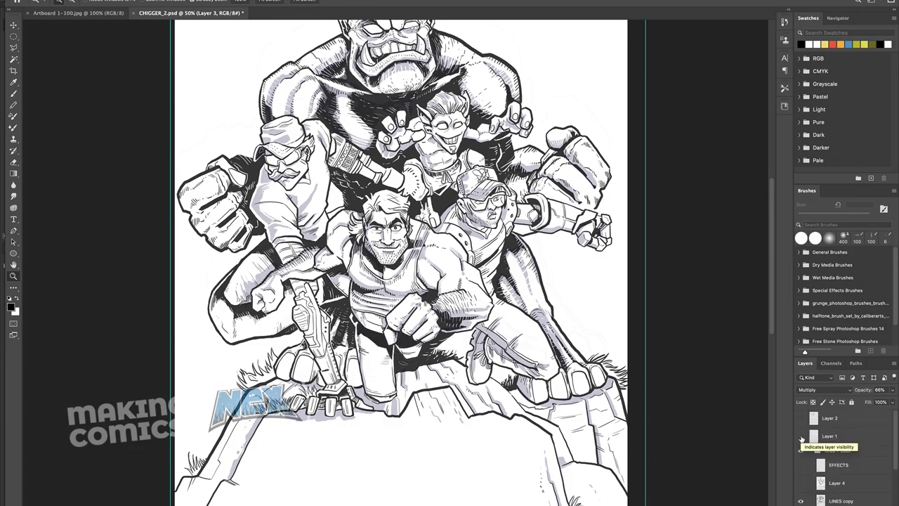
{"action": "scroll", "coordinate": [802, 439], "scroll_direction": "down", "scroll_amount": 4}
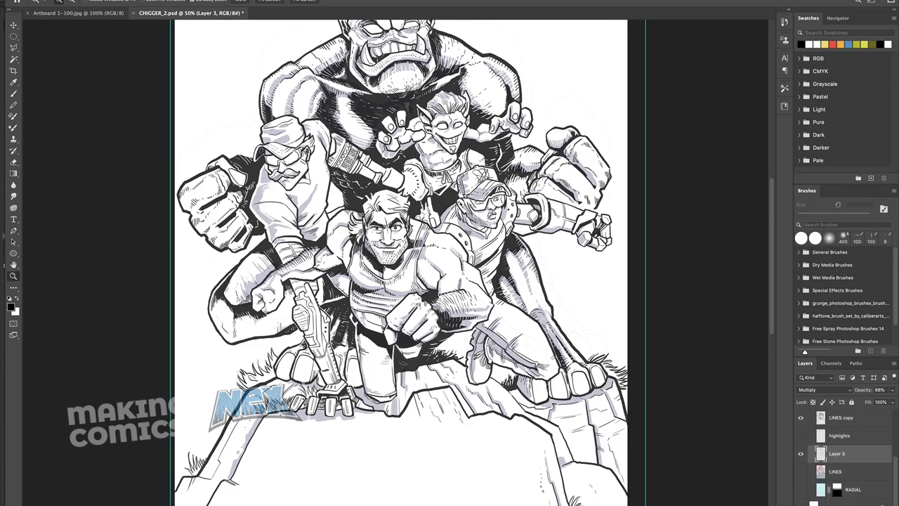
Show the coloured LINES layer and the highlights layer together with the inked characters
{"action": "left_click", "coordinate": [801, 472]}
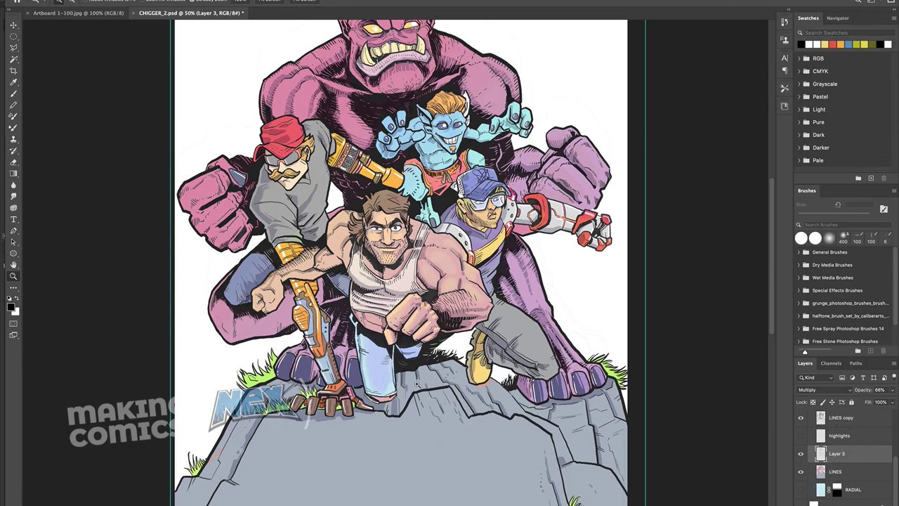
{"action": "left_click_drag", "start_coordinate": [418, 127], "coordinate": [434, 148]}
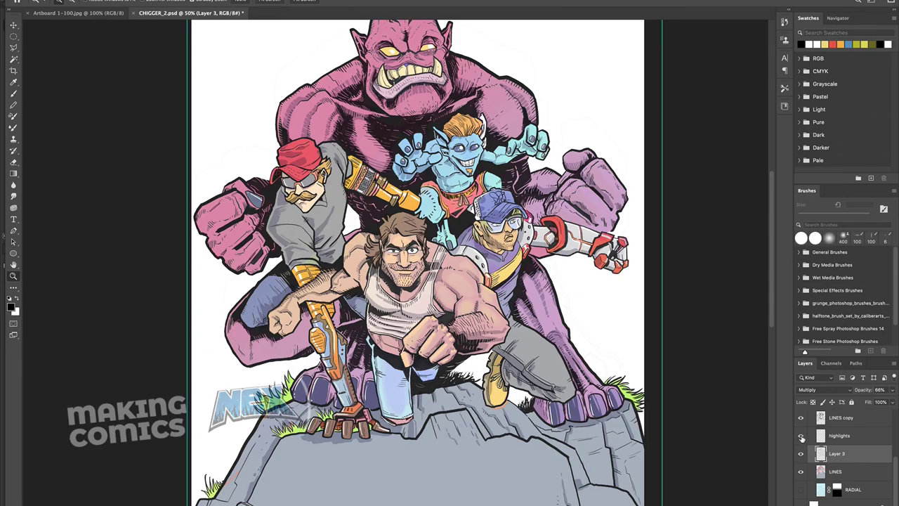
{"action": "left_click", "coordinate": [802, 436]}
Briefly show the Layer 4 rough sketch over the coloured artwork to compare them, and hide it again
{"action": "scroll", "coordinate": [801, 436], "scroll_direction": "up", "scroll_amount": 1}
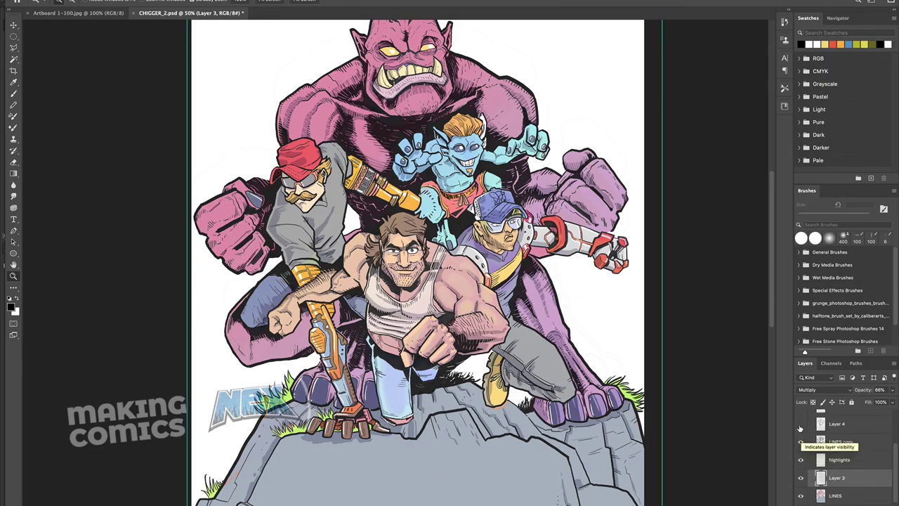
{"action": "left_click", "coordinate": [801, 425]}
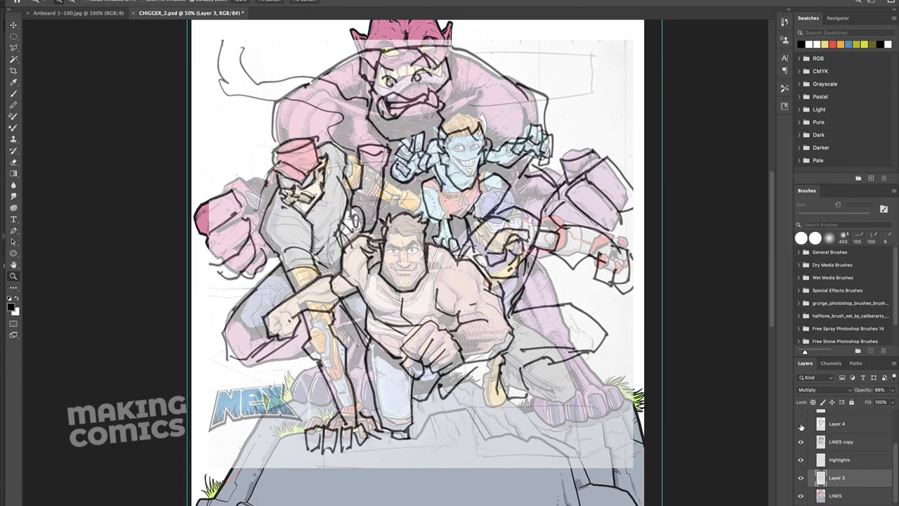
{"action": "left_click", "coordinate": [801, 424]}
{"action": "scroll", "coordinate": [802, 442], "scroll_direction": "up", "scroll_amount": 2}
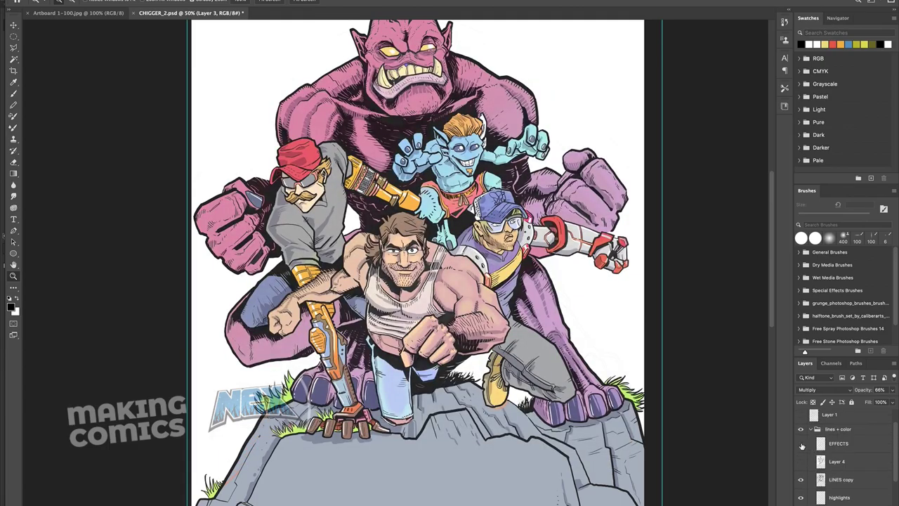
Toggle the visibility of Layer 1 several times to compare its effect on the colours, leaving the layer shown
{"action": "left_click", "coordinate": [801, 416]}
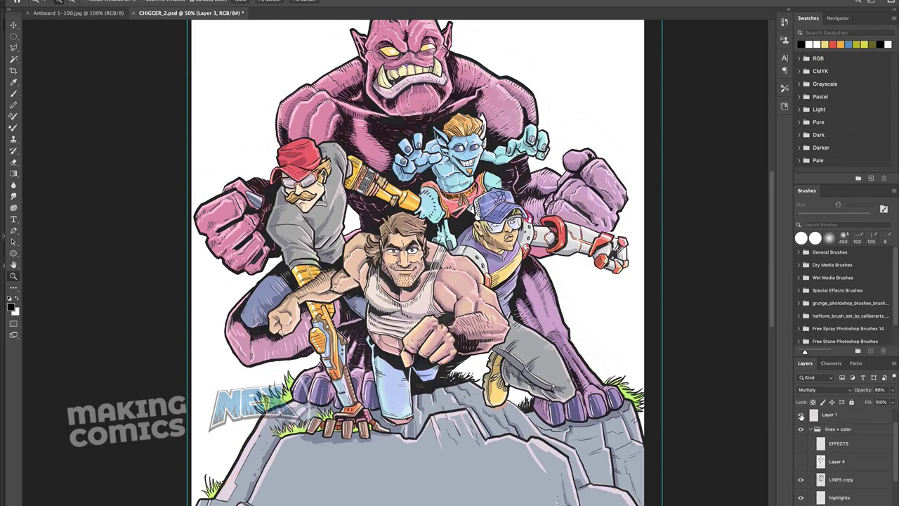
{"action": "left_click", "coordinate": [801, 415]}
{"action": "left_click", "coordinate": [801, 415]}
{"action": "left_click", "coordinate": [801, 415]}
{"action": "left_click", "coordinate": [801, 416]}
Select Layer 1 and choose Overlay as its blending mode
{"action": "left_click", "coordinate": [846, 416]}
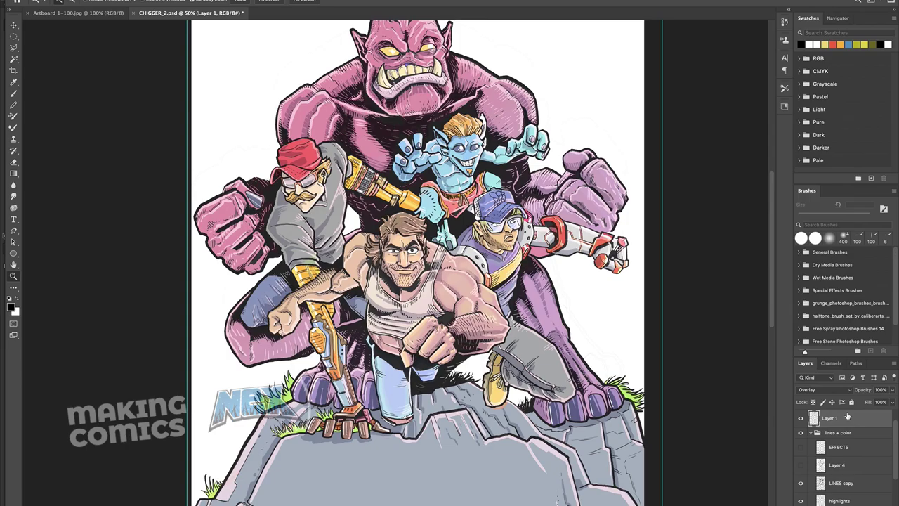
{"action": "left_click", "coordinate": [831, 391]}
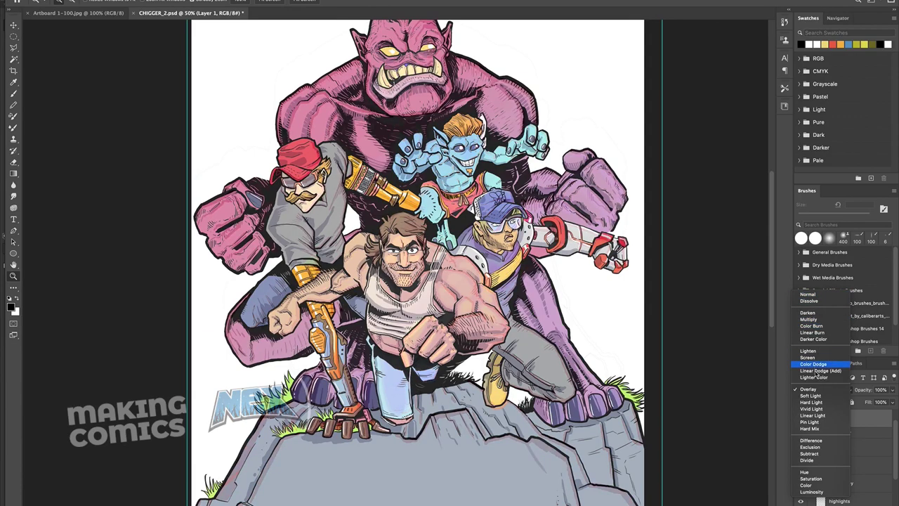
{"action": "left_click", "coordinate": [814, 390]}
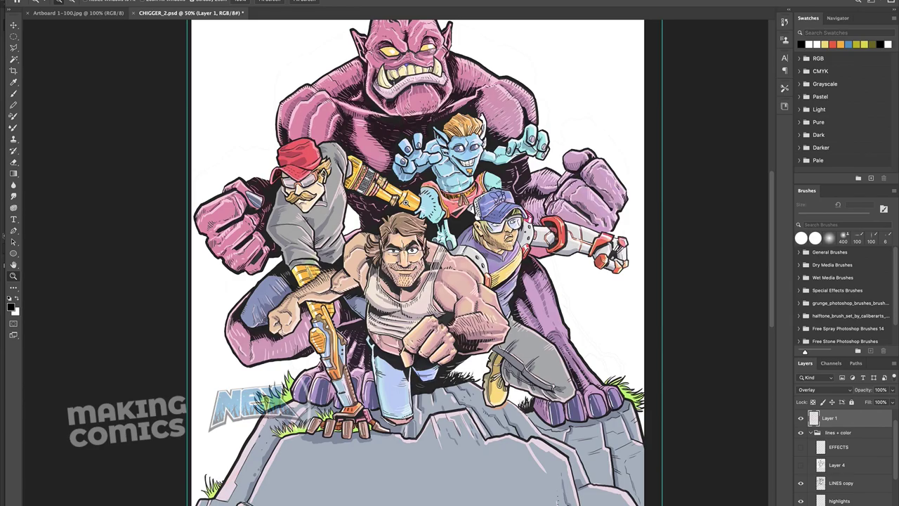
Show the RADIAL background layer behind the coloured characters
{"action": "scroll", "coordinate": [405, 204], "scroll_direction": "up", "scroll_amount": 2}
{"action": "scroll", "coordinate": [406, 204], "scroll_direction": "down", "scroll_amount": 3}
{"action": "scroll", "coordinate": [406, 204], "scroll_direction": "left", "scroll_amount": 1}
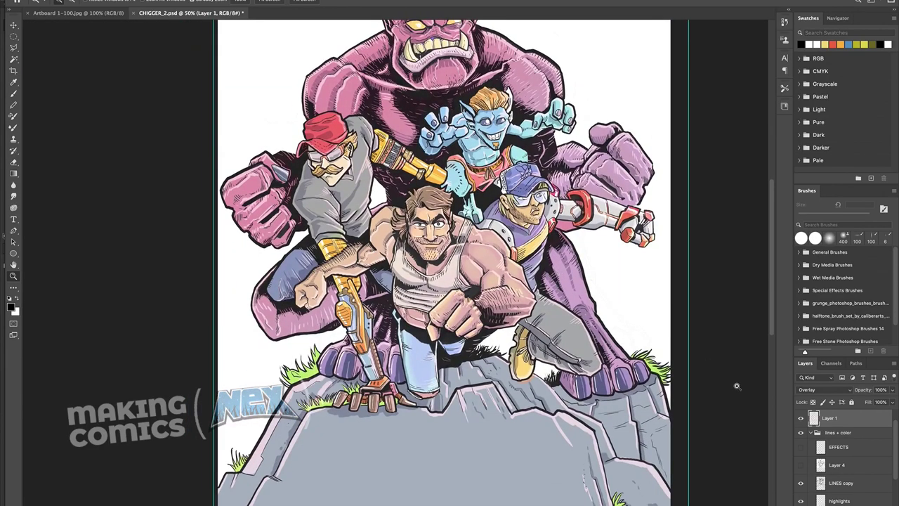
{"action": "scroll", "coordinate": [832, 472], "scroll_direction": "down", "scroll_amount": 3}
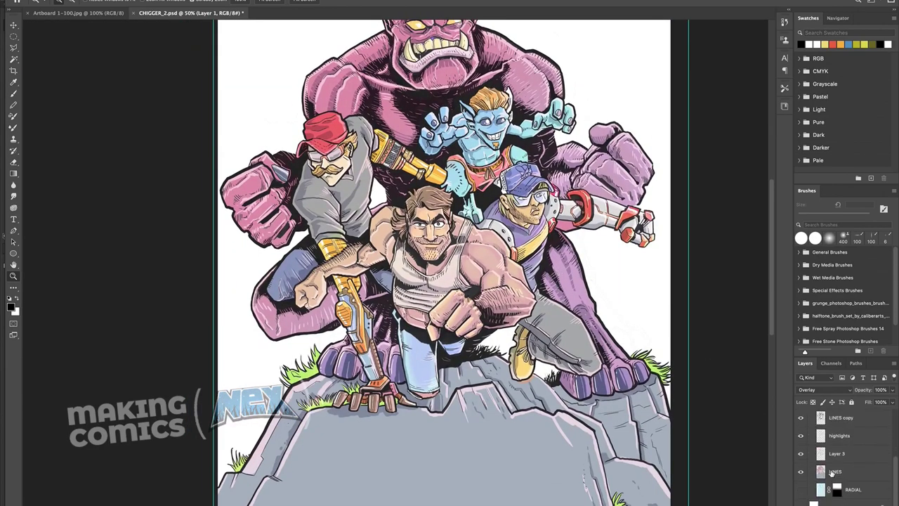
{"action": "left_click", "coordinate": [800, 490]}
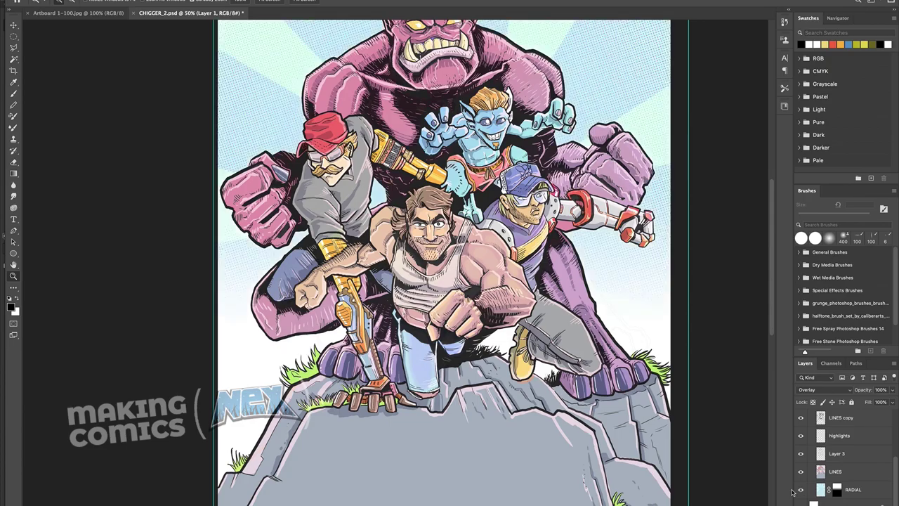
{"action": "scroll", "coordinate": [500, 345], "scroll_direction": "up", "scroll_amount": 4}
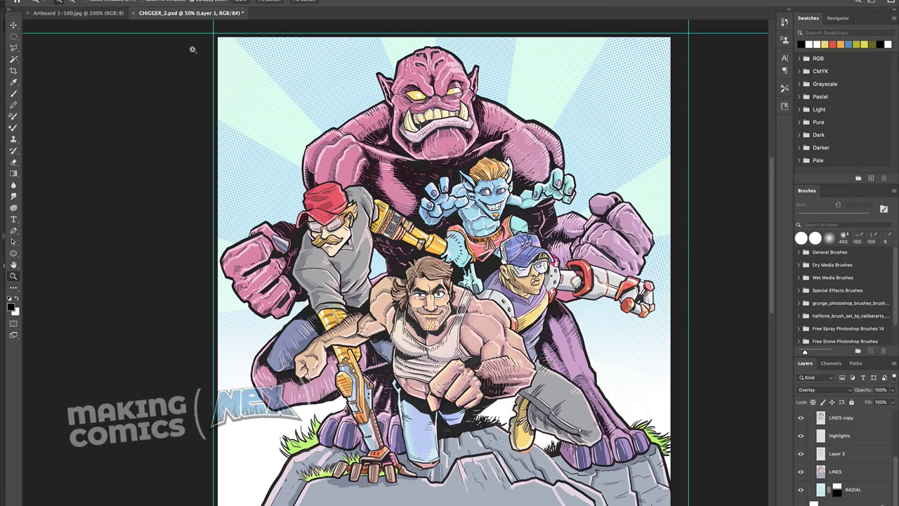
Apply the Color Halftone filter to Layer 1 with screen angles 108, 162, 90 and 45 degrees
{"action": "left_click", "coordinate": [205, 0]}
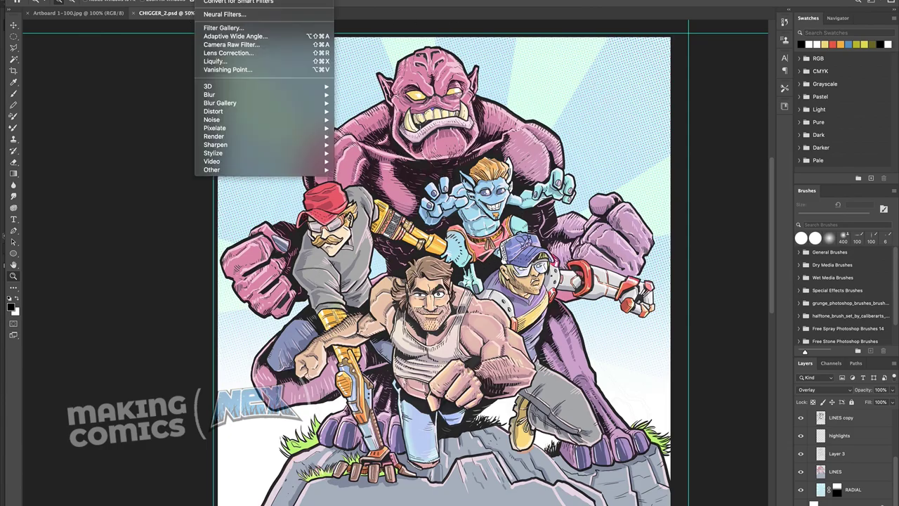
{"action": "mouse_move", "coordinate": [224, 128]}
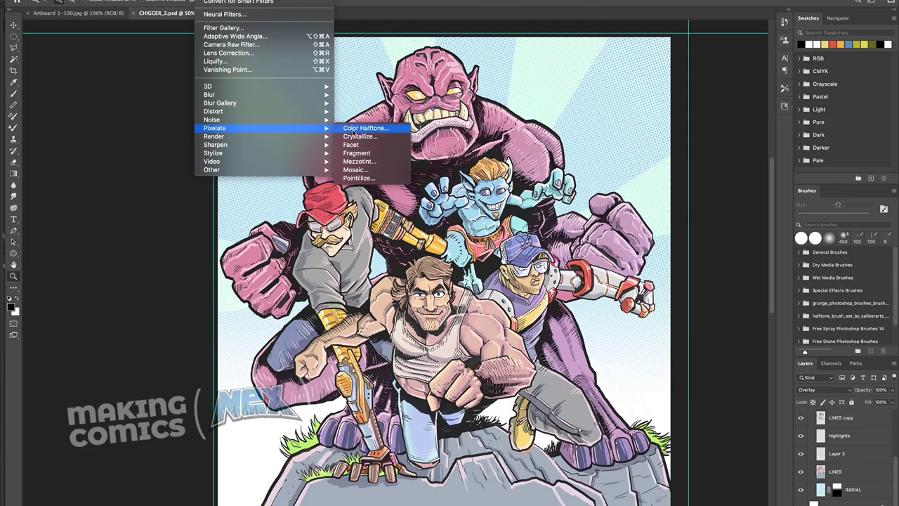
{"action": "left_click", "coordinate": [173, 243]}
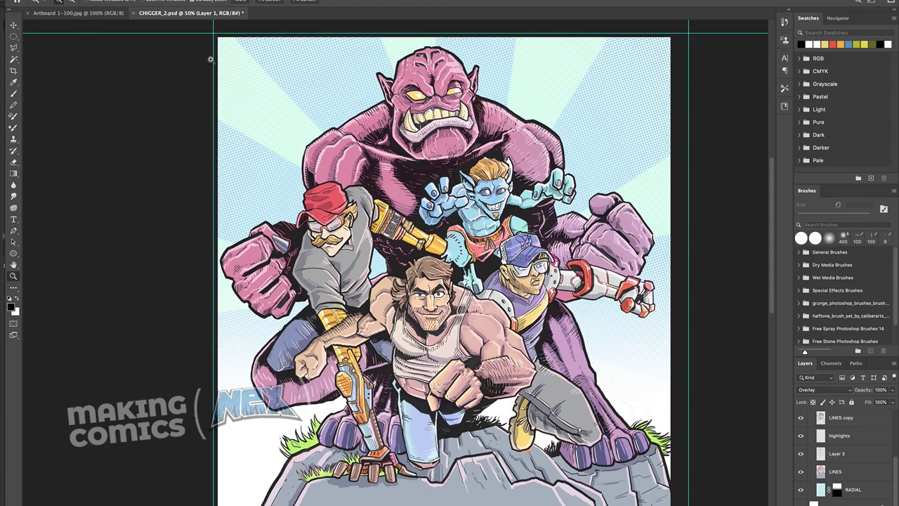
{"action": "left_click", "coordinate": [210, 0]}
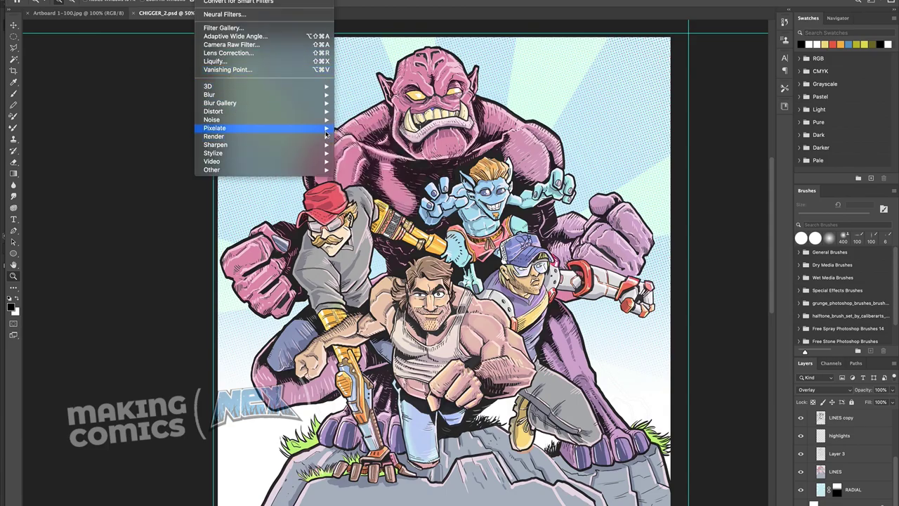
{"action": "mouse_move", "coordinate": [327, 129]}
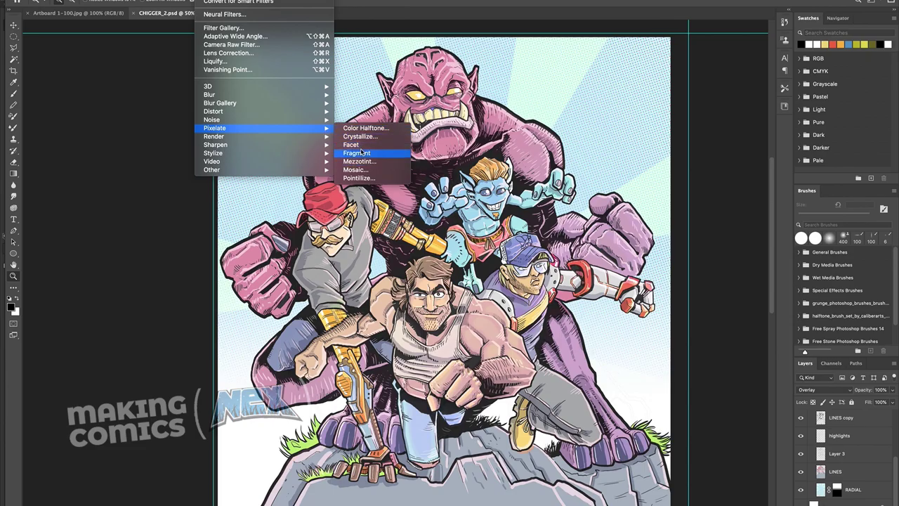
{"action": "left_click", "coordinate": [368, 129]}
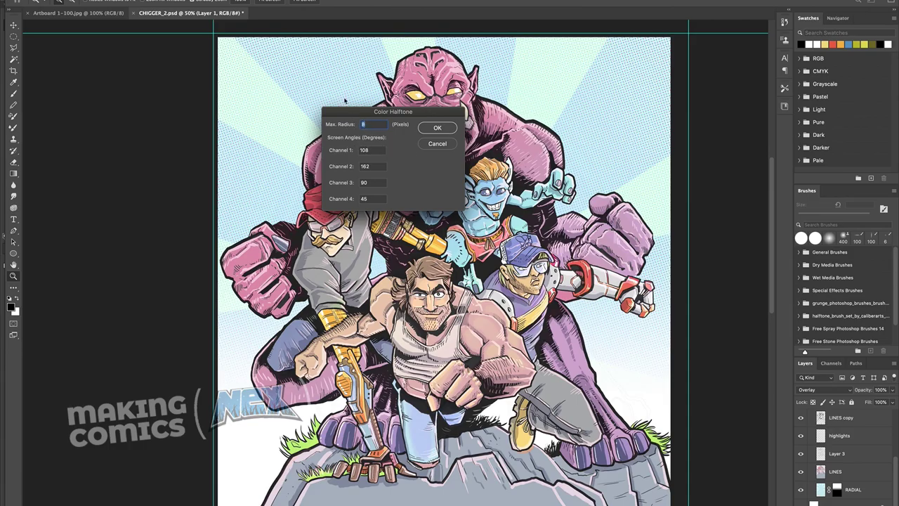
{"action": "left_click", "coordinate": [429, 128]}
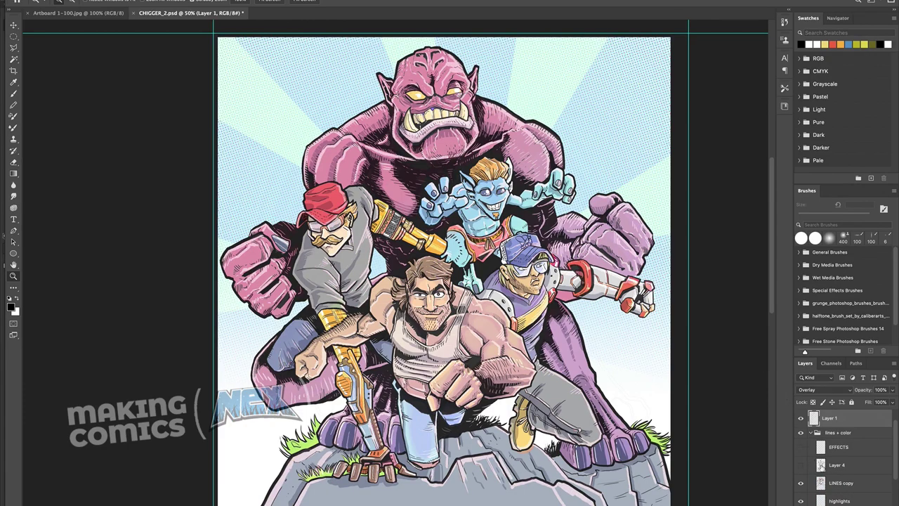
Delete the layer mask from the RADIAL background layer
{"action": "scroll", "coordinate": [821, 466], "scroll_direction": "down", "scroll_amount": 3}
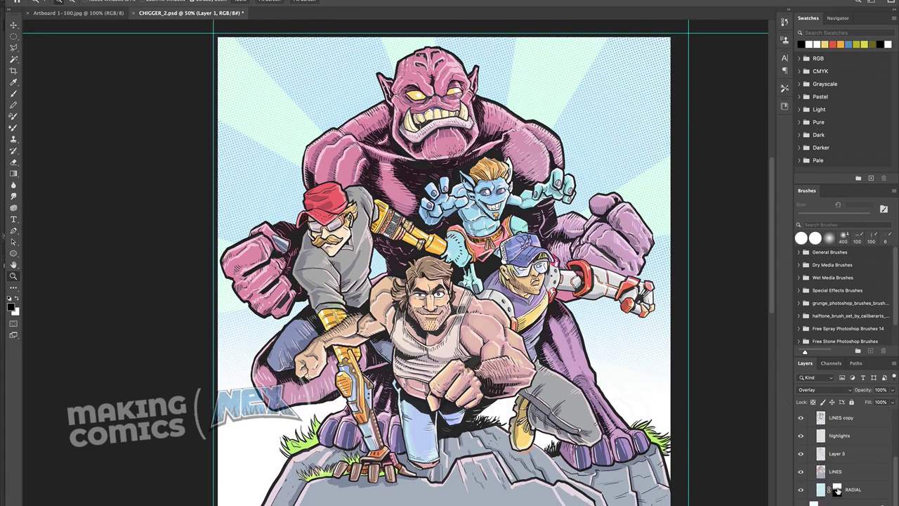
{"action": "left_click", "coordinate": [837, 490]}
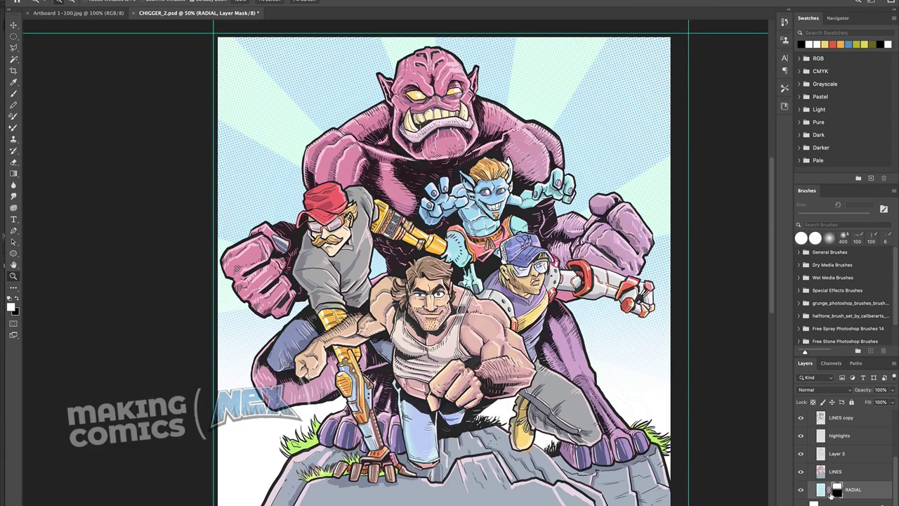
{"action": "key", "text": "Delete"}
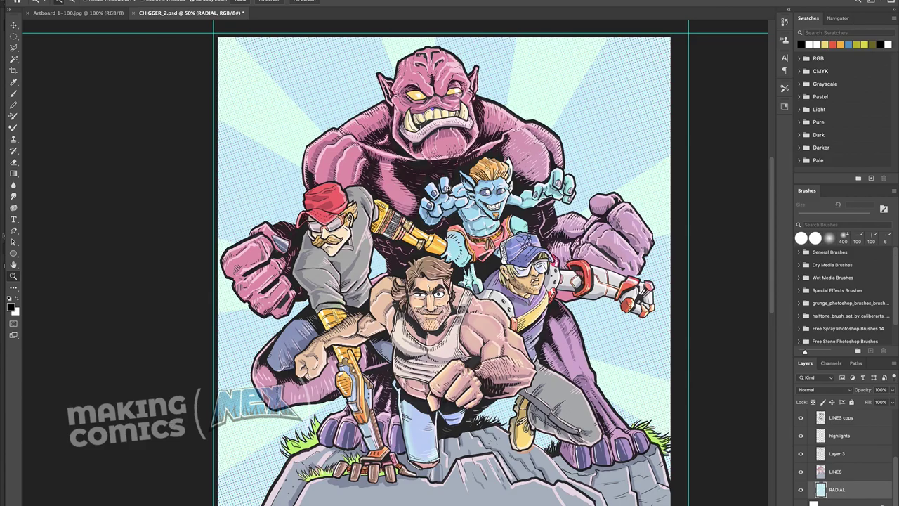
Show the EFFECTS layer in the lines + color group
{"action": "scroll", "coordinate": [809, 467], "scroll_direction": "up", "scroll_amount": 3}
{"action": "scroll", "coordinate": [811, 465], "scroll_direction": "up", "scroll_amount": 1}
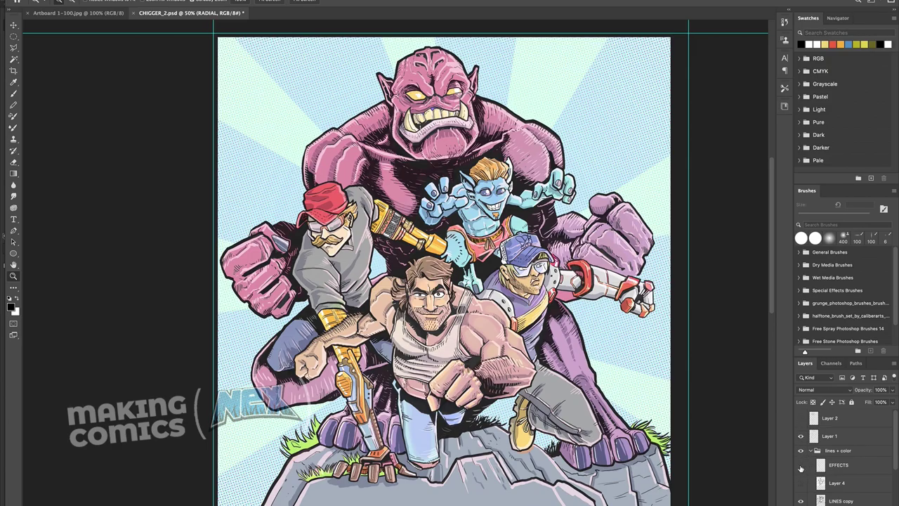
{"action": "left_click", "coordinate": [800, 465]}
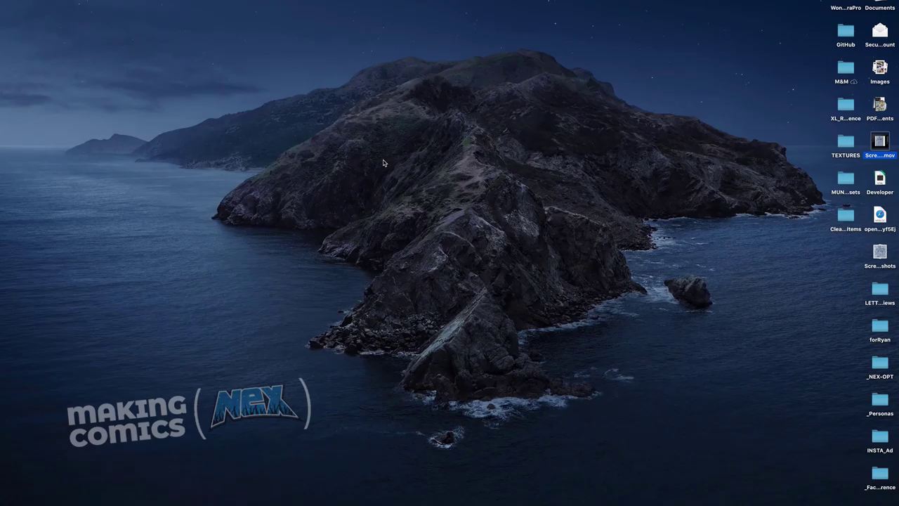
Switch to Adobe Acrobat with its list of recent NEX PDFs
{"action": "key", "text": "super+Tab"}
{"action": "key", "text": "super+Tab"}
{"action": "key", "text": "super+Tab"}
{"action": "key", "text": "super+Tab"}
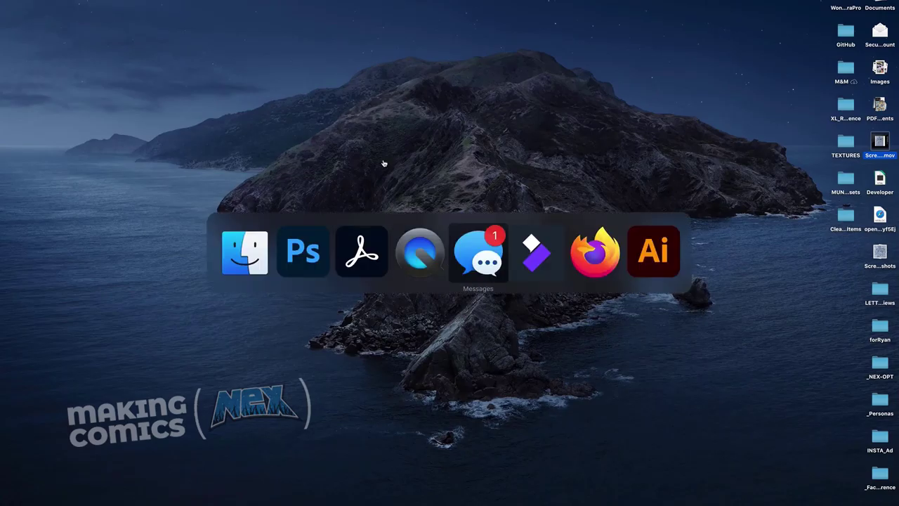
{"action": "key", "text": "super+Tab"}
{"action": "key", "text": "super+Tab"}
{"action": "key", "text": "super+Tab"}
{"action": "key", "text": "super+Tab"}
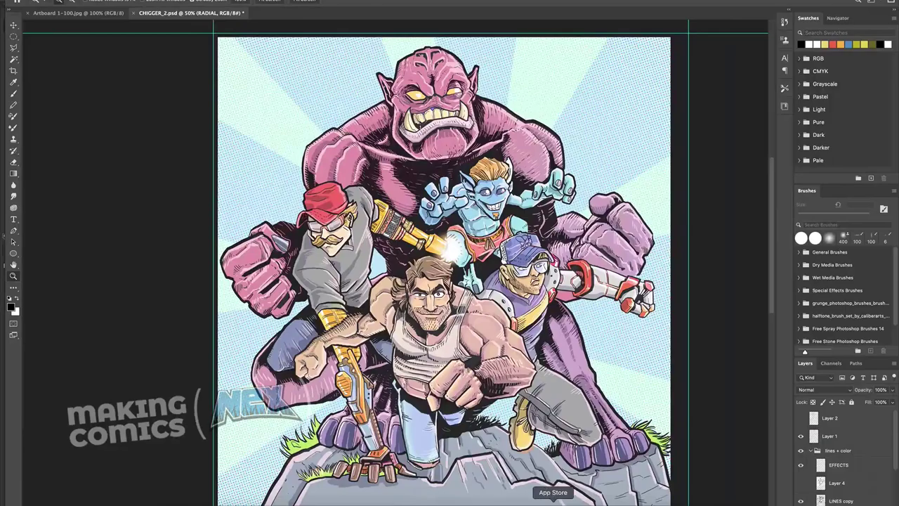
{"action": "left_click", "coordinate": [608, 502]}
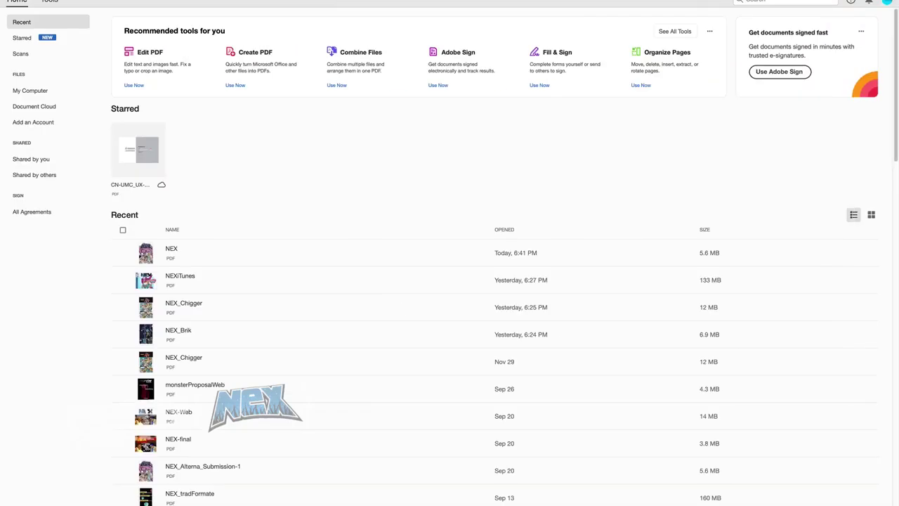
Open the more recently opened 12 MB NEX_Chigger PDF and reduce the page zoom to 125%
{"action": "double_click", "coordinate": [146, 307]}
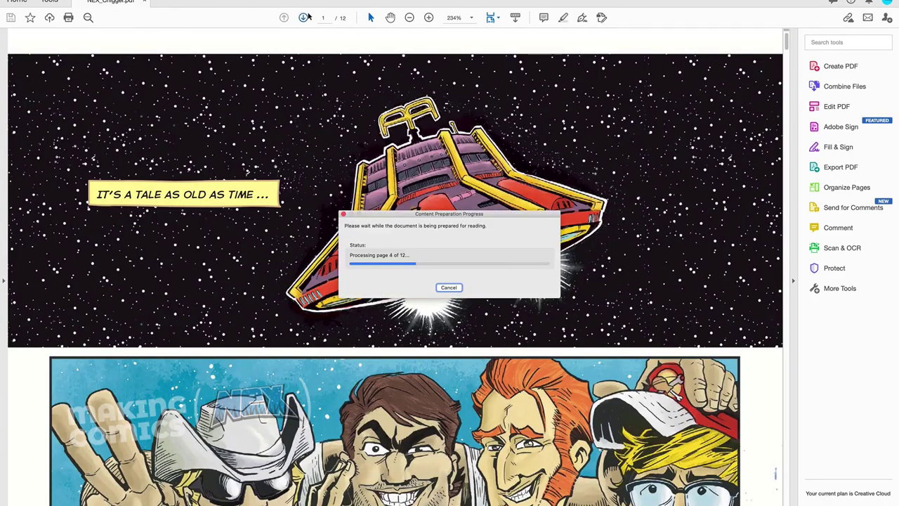
{"action": "left_click", "coordinate": [410, 17]}
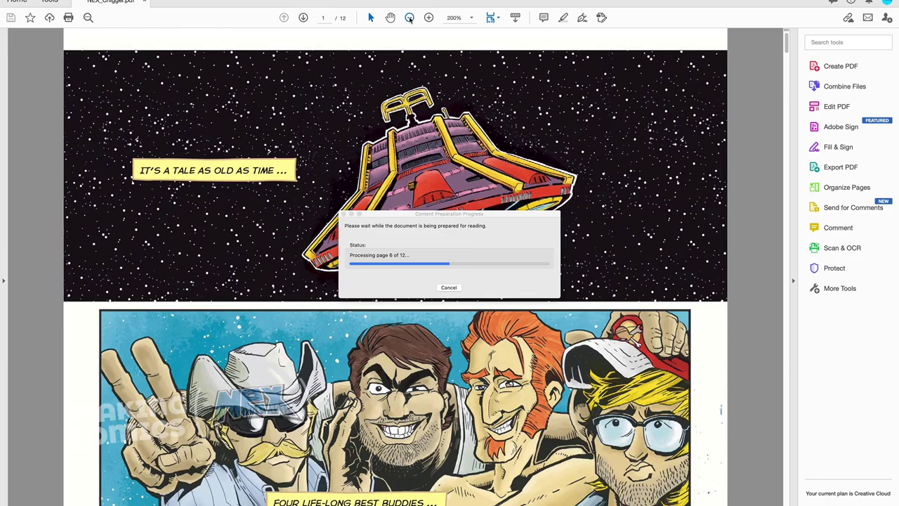
{"action": "left_click", "coordinate": [410, 17]}
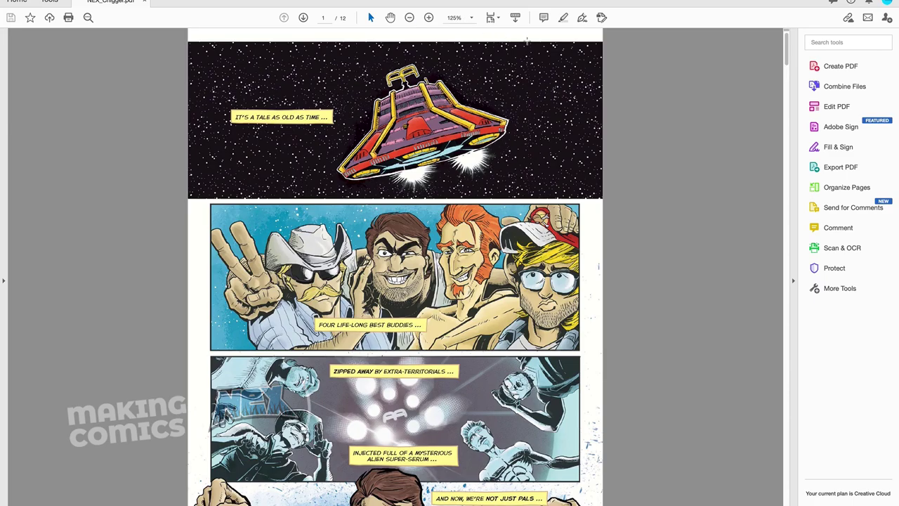
Examine the comic panels on page 1, from the spaceship opening down to the group shot of the transformed heroes
{"action": "scroll", "coordinate": [552, 148], "scroll_direction": "down", "scroll_amount": 5}
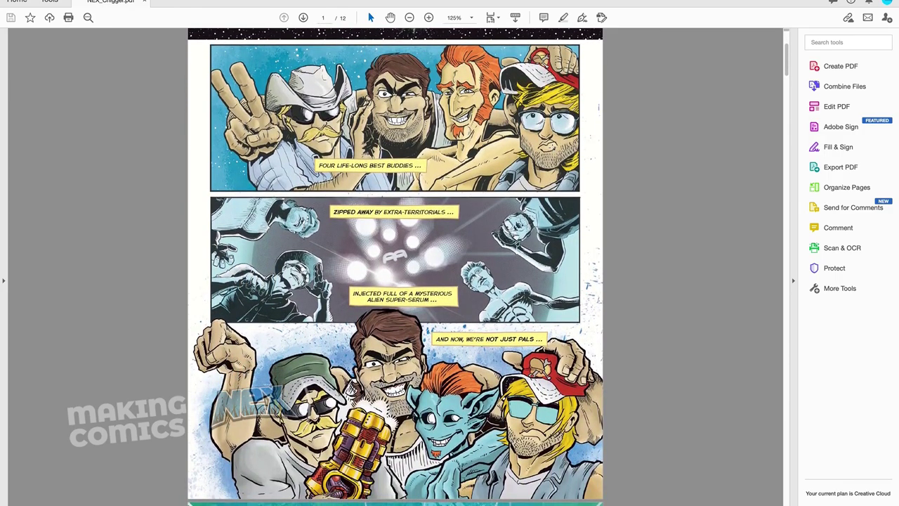
{"action": "scroll", "coordinate": [552, 147], "scroll_direction": "up", "scroll_amount": 5}
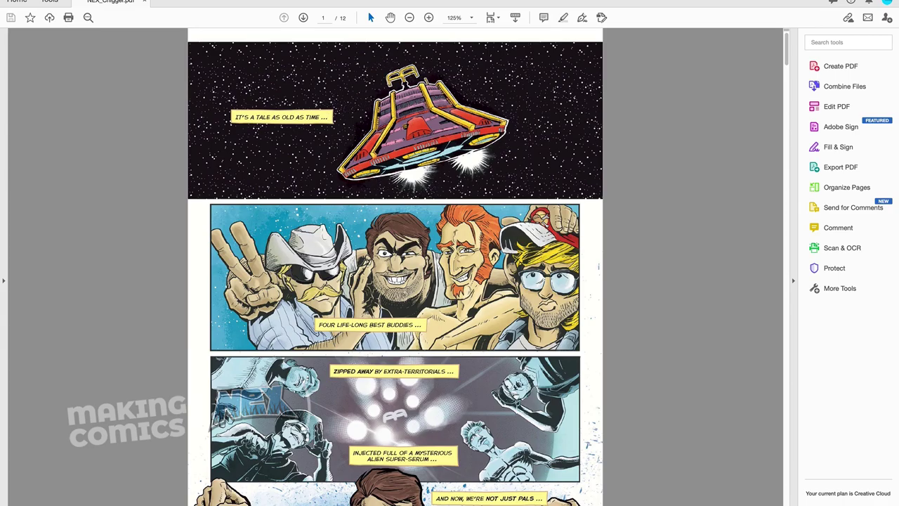
{"action": "scroll", "coordinate": [394, 267], "scroll_direction": "down", "scroll_amount": 1}
{"action": "scroll", "coordinate": [395, 267], "scroll_direction": "up", "scroll_amount": 1}
{"action": "scroll", "coordinate": [474, 376], "scroll_direction": "down", "scroll_amount": 5}
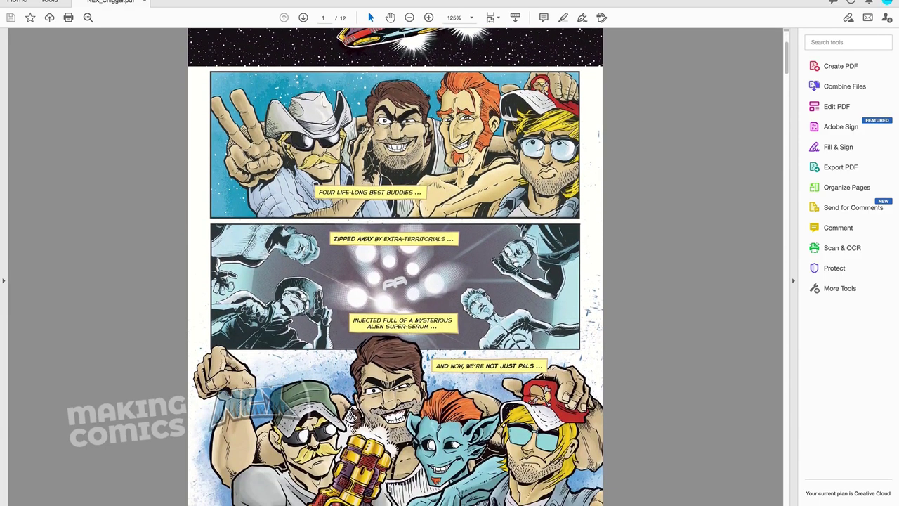
{"action": "scroll", "coordinate": [396, 267], "scroll_direction": "up", "scroll_amount": 1}
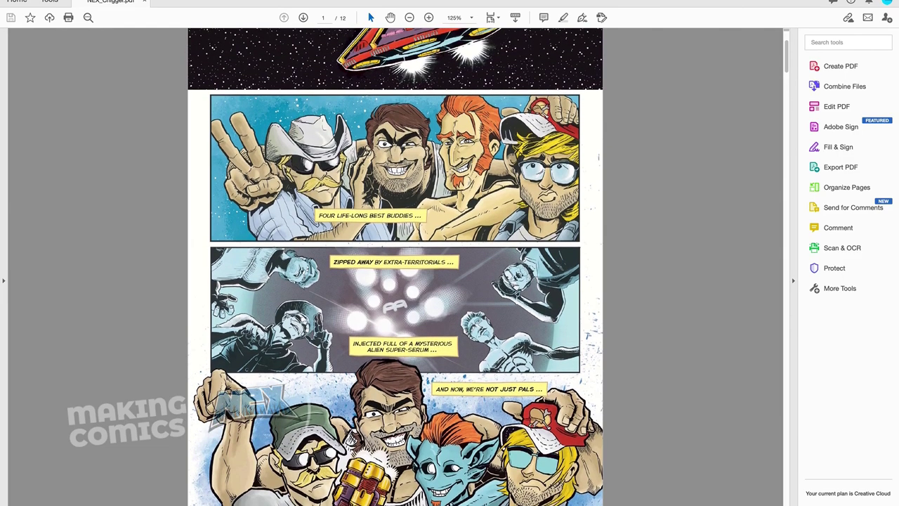
{"action": "scroll", "coordinate": [395, 267], "scroll_direction": "down", "scroll_amount": 2}
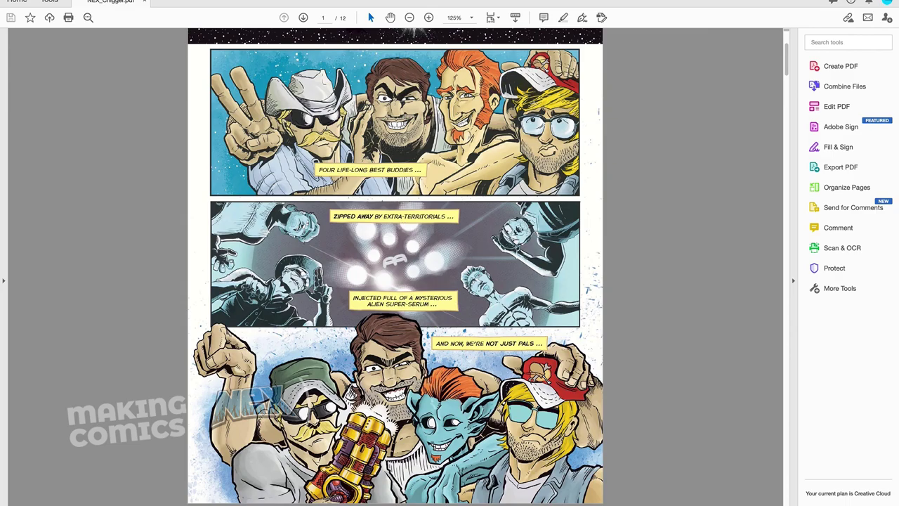
Set the page display to Fit One Full Page and go to page 2 of the comic
{"action": "left_click", "coordinate": [492, 17]}
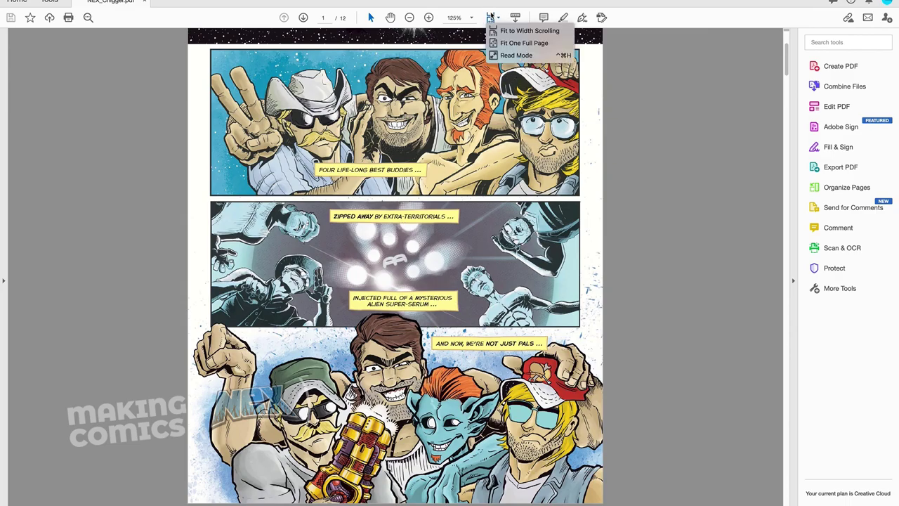
{"action": "left_click", "coordinate": [512, 43]}
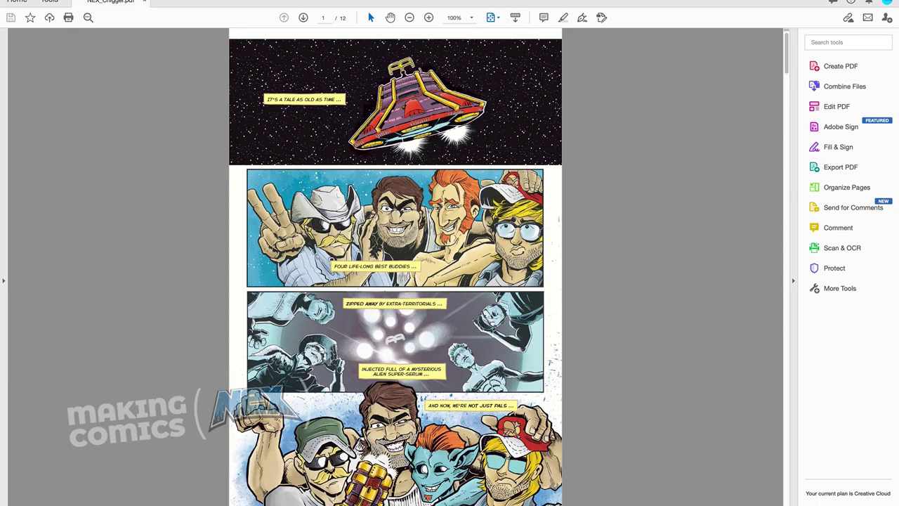
{"action": "left_click", "coordinate": [303, 17]}
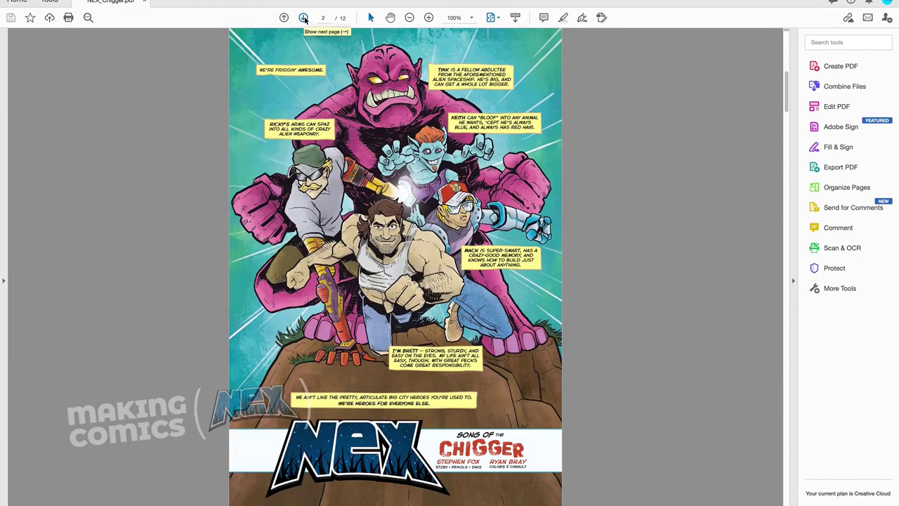